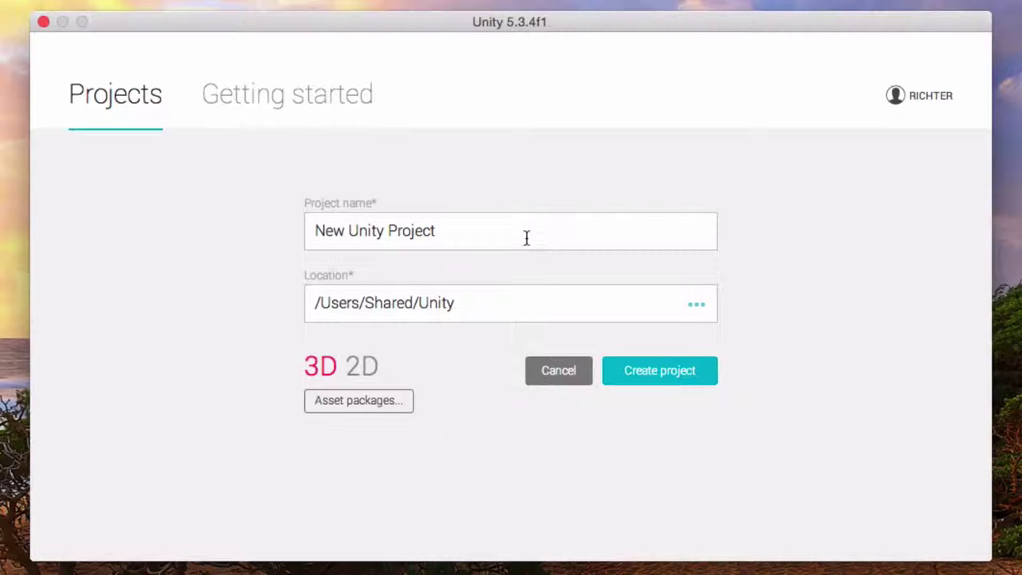
# - Replace the default project name with 'Démo ifé' for the new 3D project
pyautogui.moveTo(495, 232); pyautogui.dragTo(142, 229)
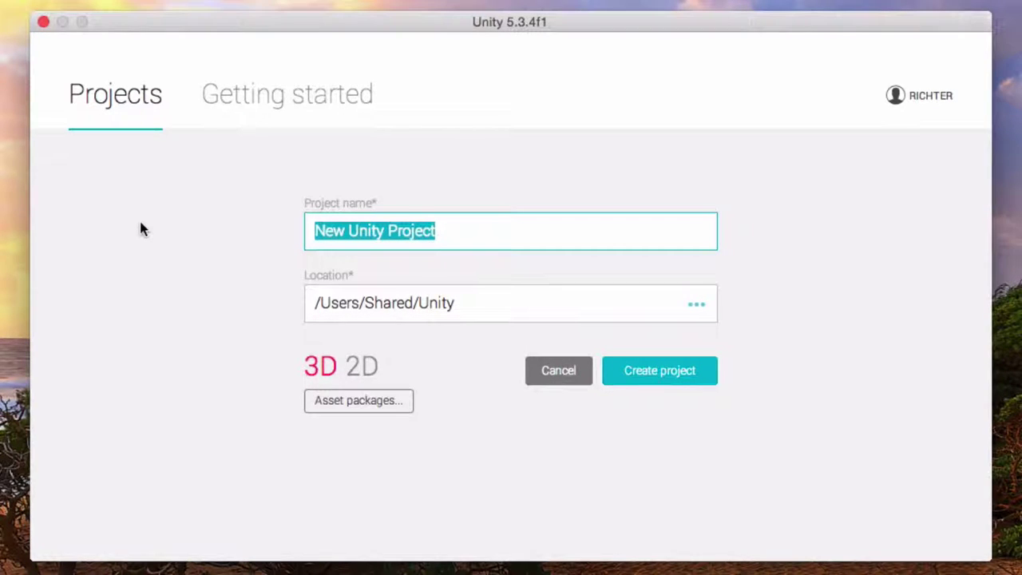
pyautogui.write('Dé')
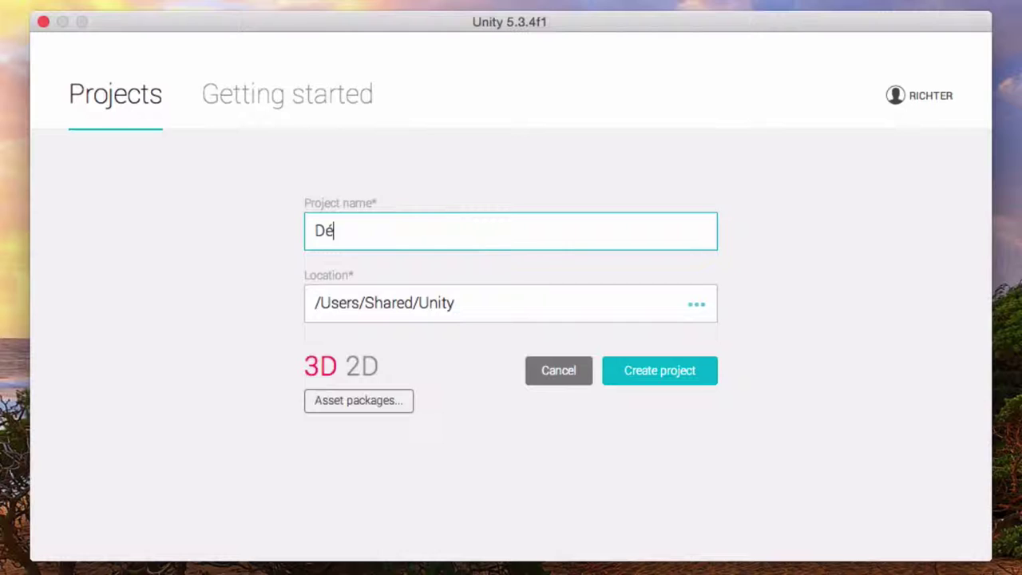
pyautogui.write('mo')
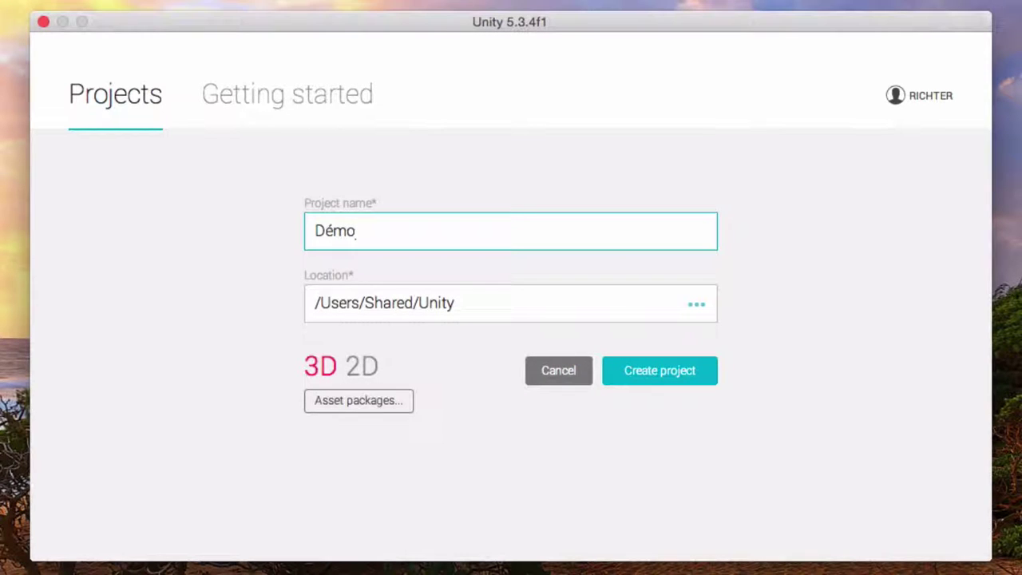
pyautogui.write(' ifé')
# - Create the Démo ifé project, select Main Camera and open the Camera component's manual page
pyautogui.click(661, 372)
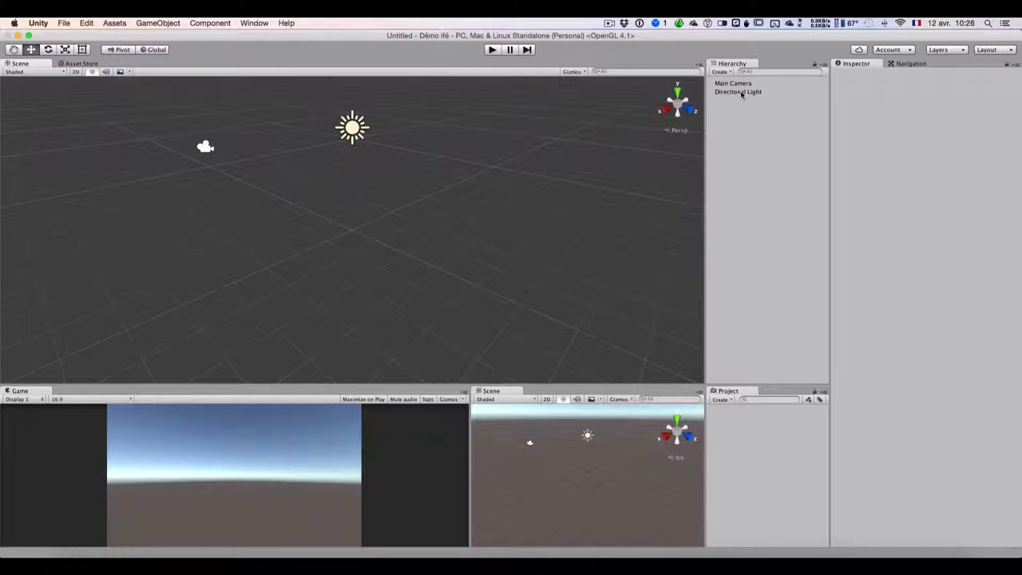
pyautogui.click(742, 84)
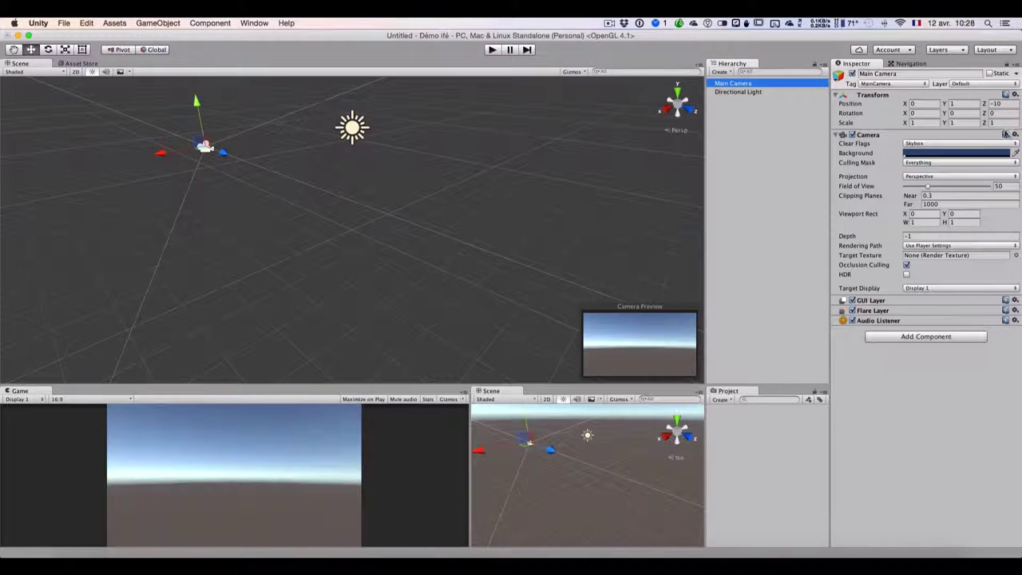
pyautogui.click(1005, 135)
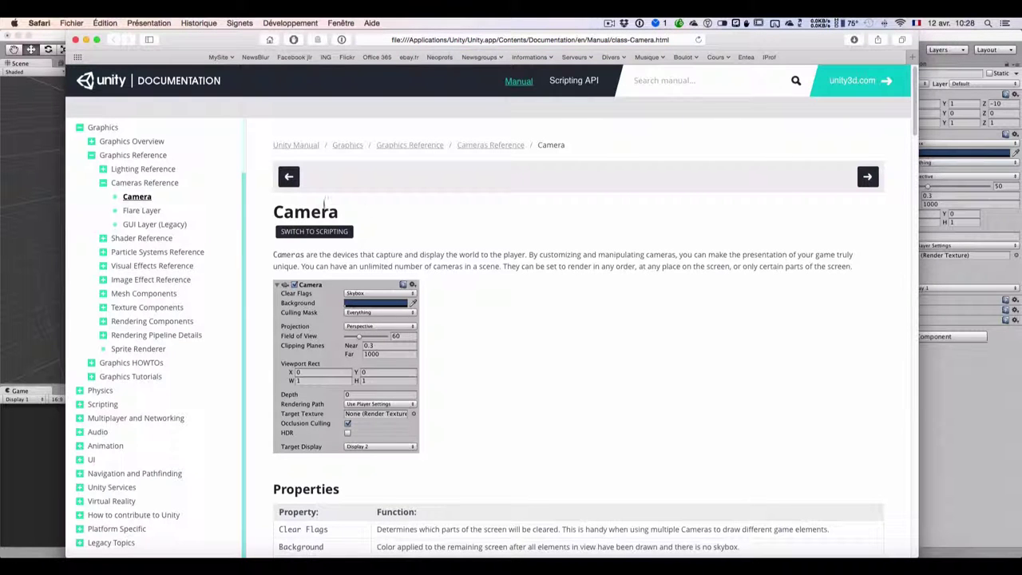
# - Scroll through the Camera manual's properties down to the Clear Flags section
pyautogui.scroll(-3, 447, 392)
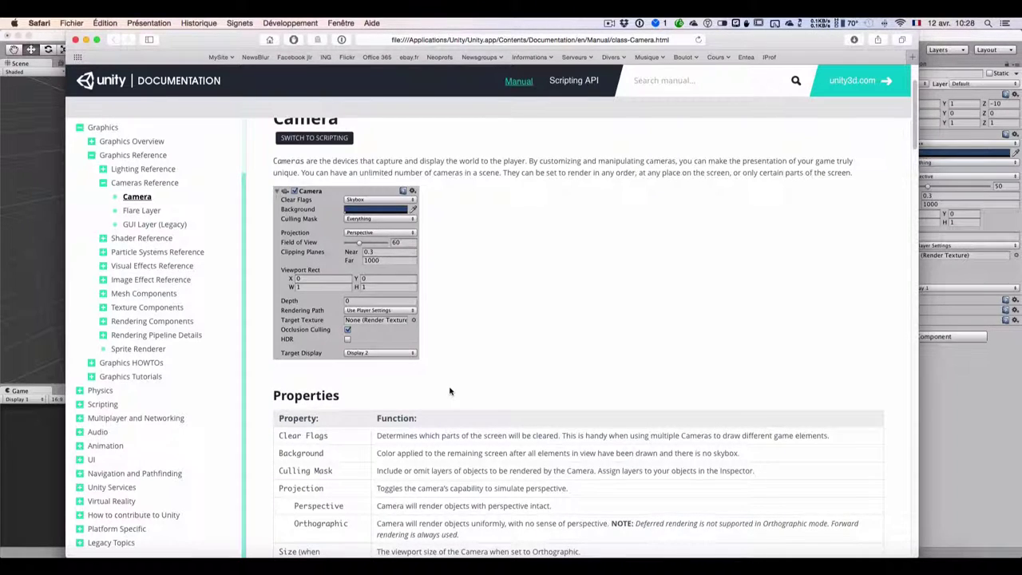
pyautogui.scroll(-6, 450, 391)
pyautogui.scroll(-3, 415, 319)
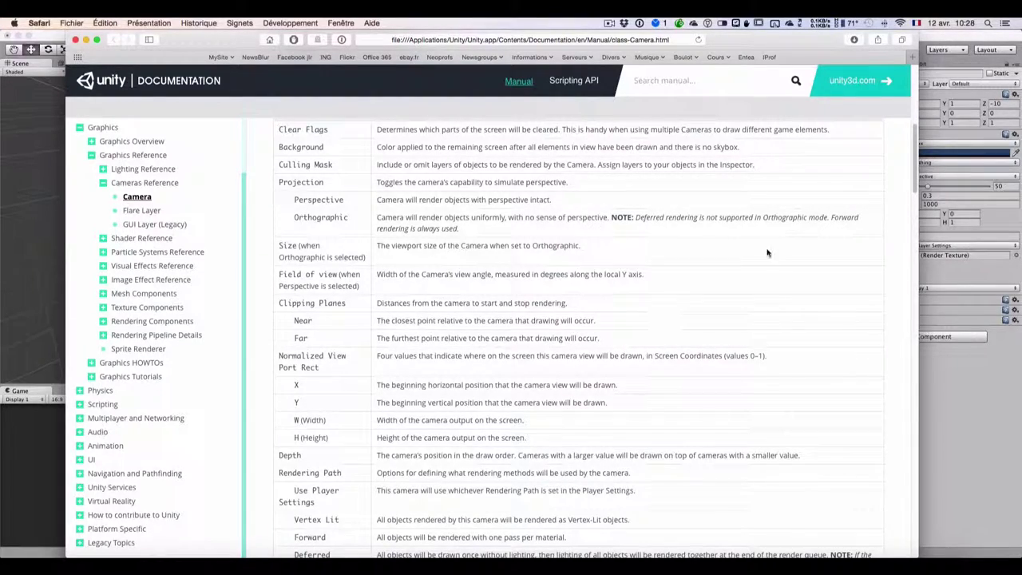
pyautogui.scroll(-3, 767, 253)
pyautogui.scroll(-4, 767, 253)
pyautogui.scroll(-5, 767, 253)
pyautogui.scroll(-2, 767, 253)
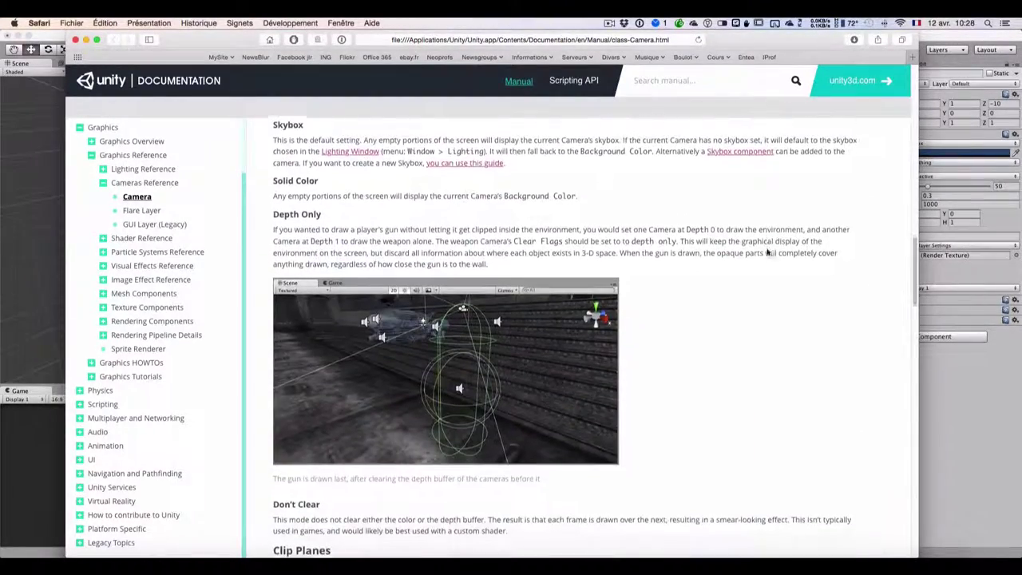
pyautogui.scroll(-2, 767, 253)
pyautogui.scroll(-6, 767, 253)
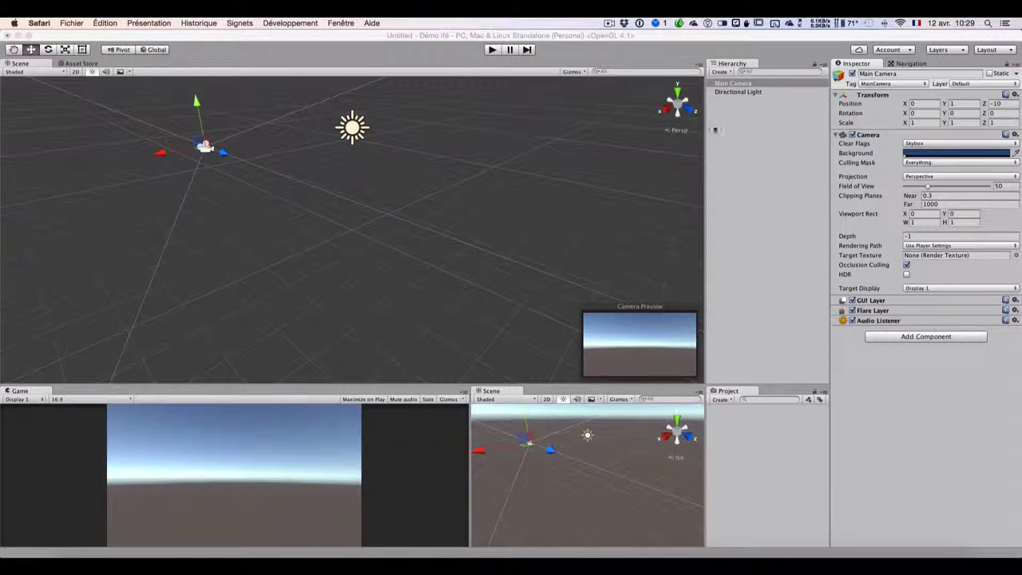
# - Add a Sphere to the scene from the Hierarchy's 3D Object menu
pyautogui.click(745, 113)
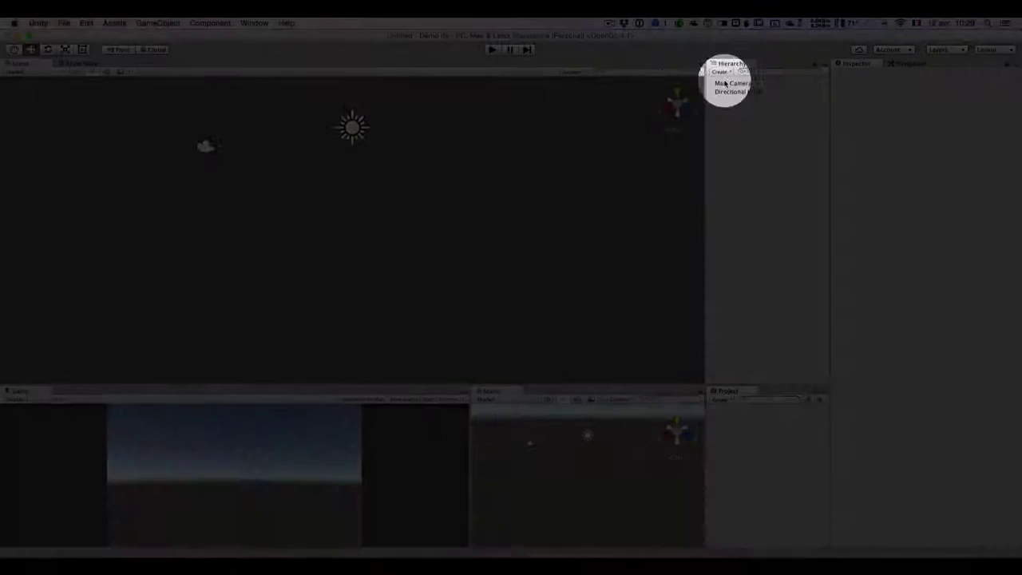
pyautogui.click(726, 72)
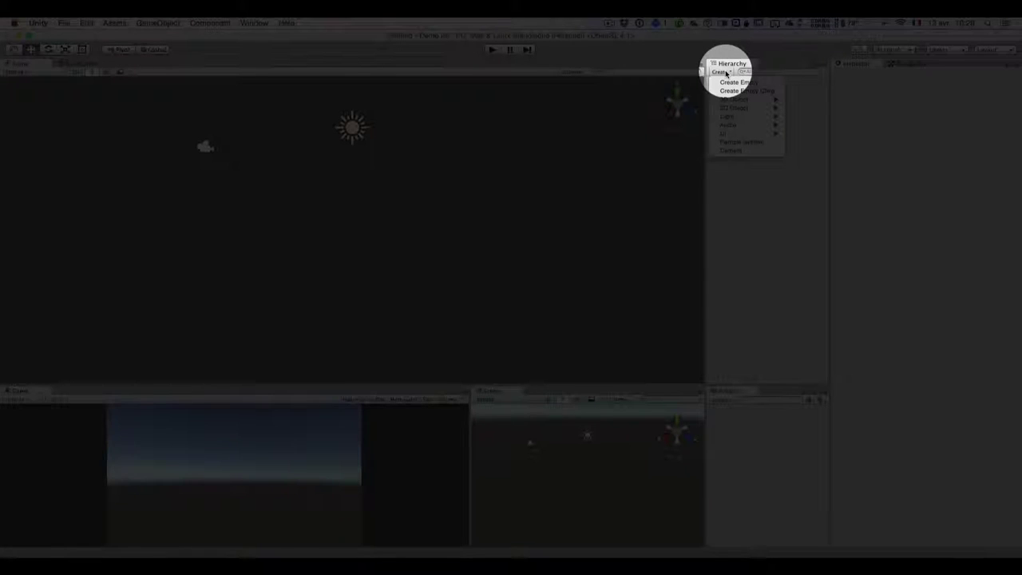
pyautogui.moveTo(732, 102)
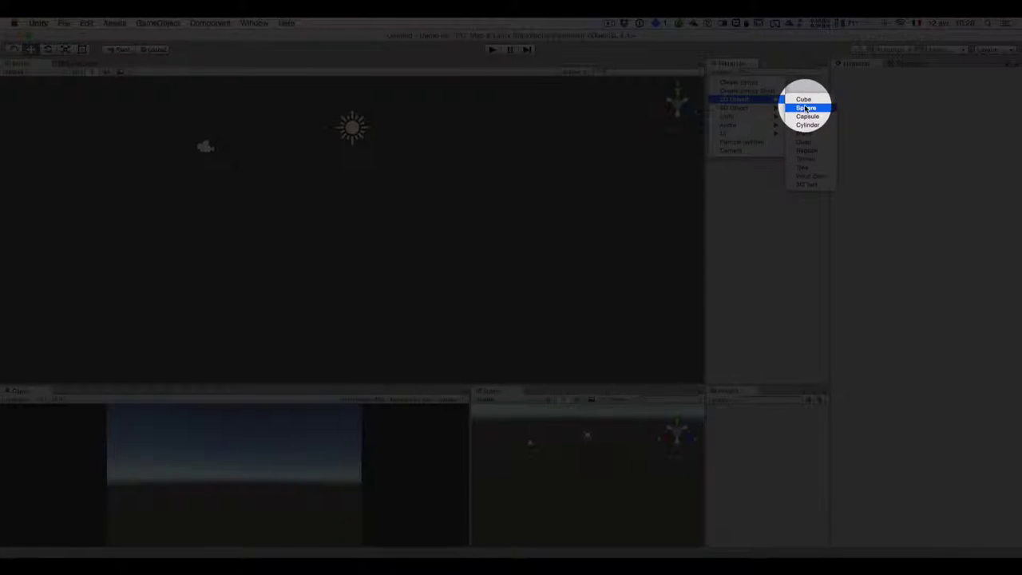
pyautogui.press('Escape')
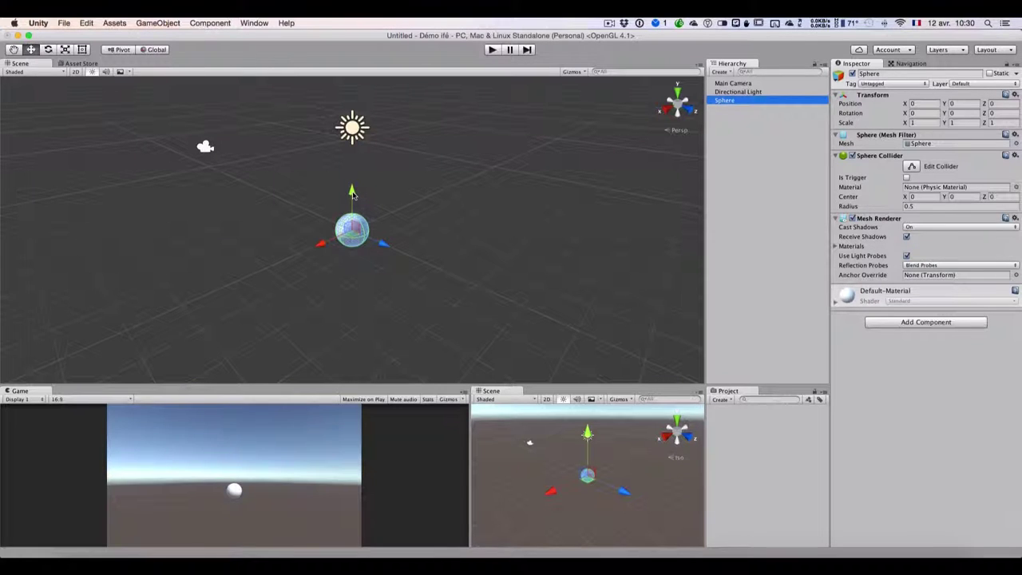
# - Move the sphere to about X -0.55, Y 1.23, Z -0.4 and tilt it slightly
pyautogui.moveTo(354, 194); pyautogui.dragTo(351, 186)
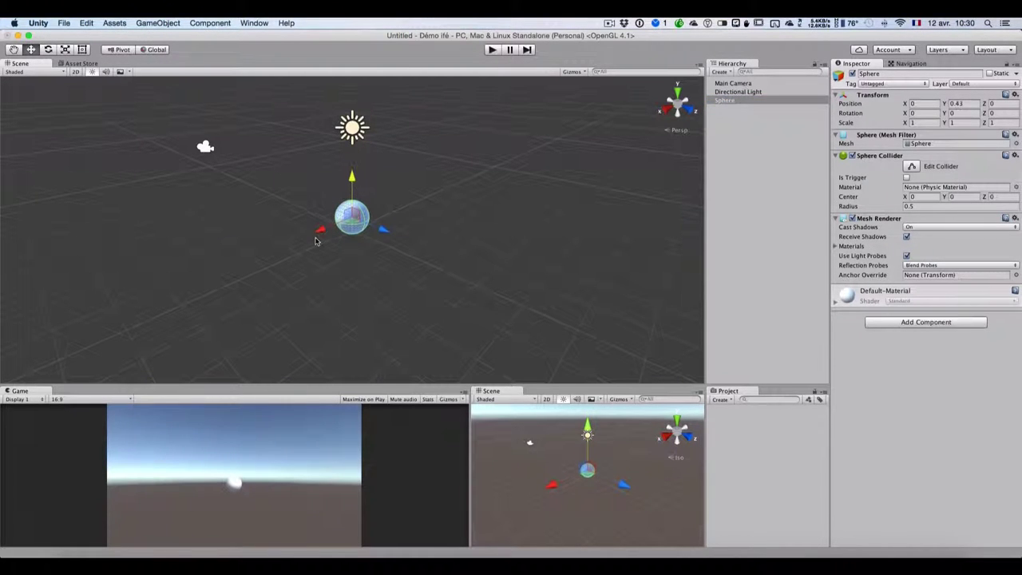
pyautogui.moveTo(318, 231); pyautogui.dragTo(332, 233)
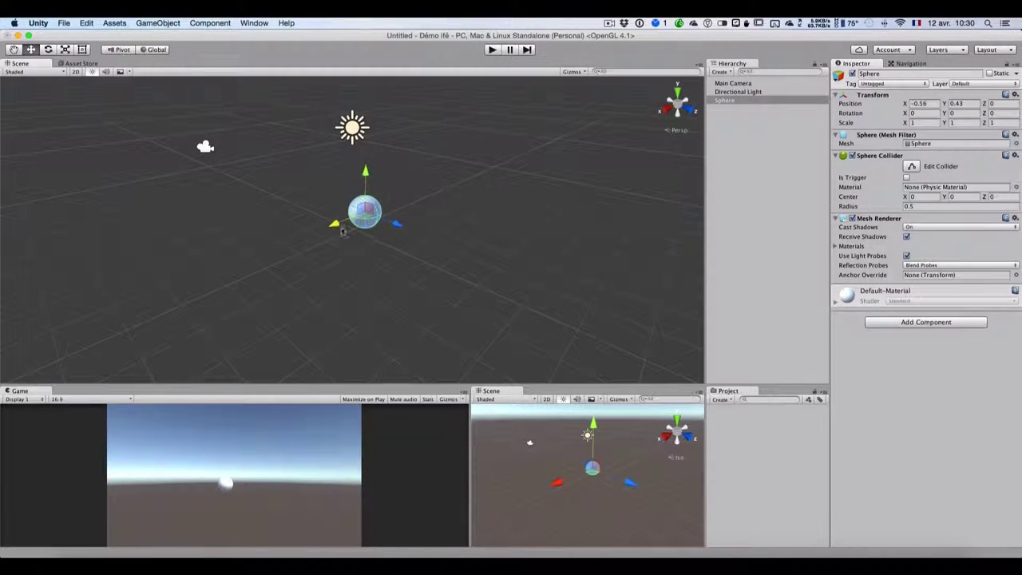
pyautogui.moveTo(397, 230); pyautogui.dragTo(385, 220)
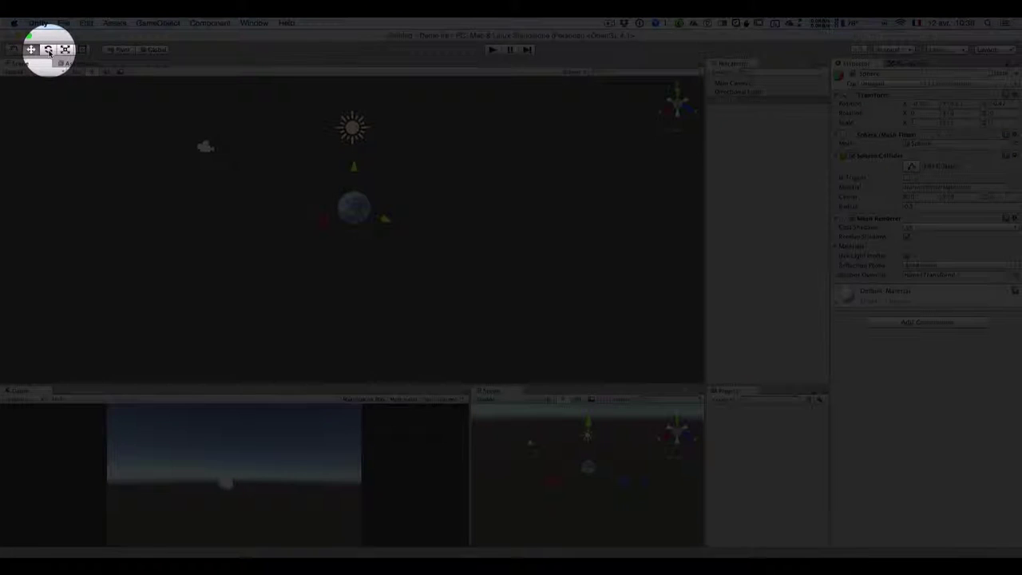
pyautogui.click(48, 50)
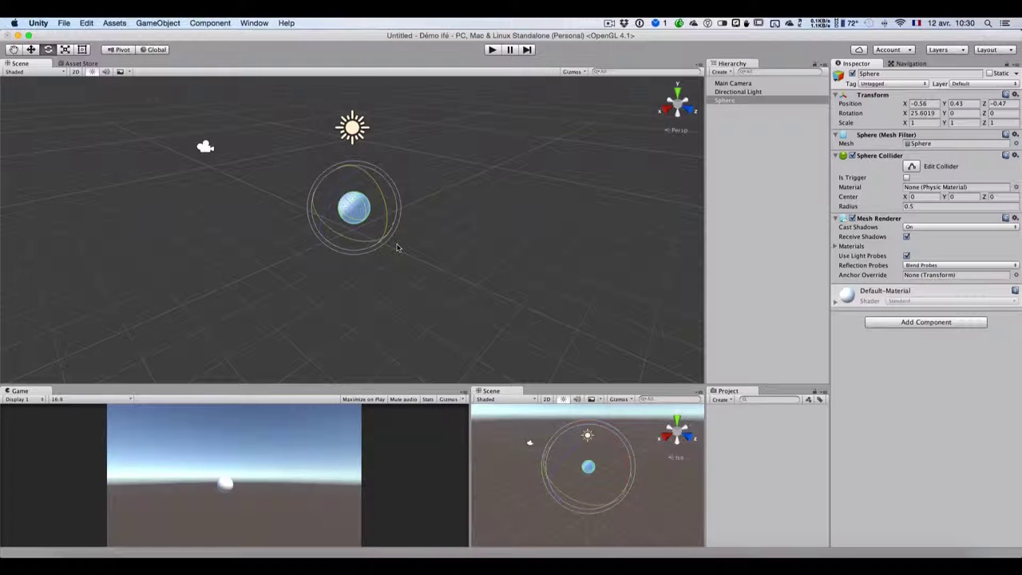
pyautogui.moveTo(379, 189)
pyautogui.mouseDown()
pyautogui.moveTo(371, 202)
pyautogui.moveTo(362, 163)
pyautogui.moveTo(357, 232)
pyautogui.mouseUp()
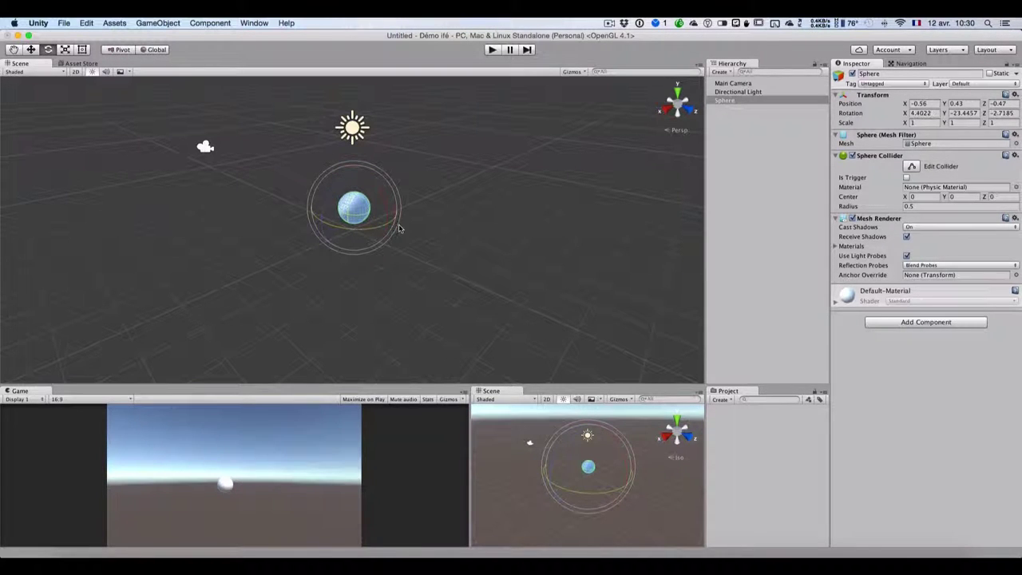
pyautogui.moveTo(356, 233); pyautogui.dragTo(345, 231)
pyautogui.press('w')
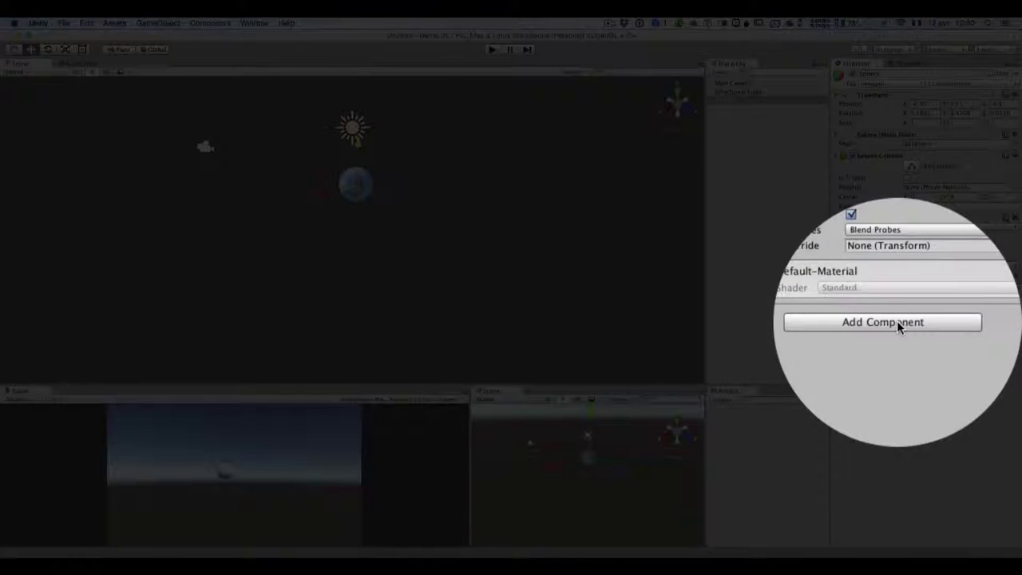
# - Add a Rigidbody physics component to the sphere
pyautogui.click(934, 322)
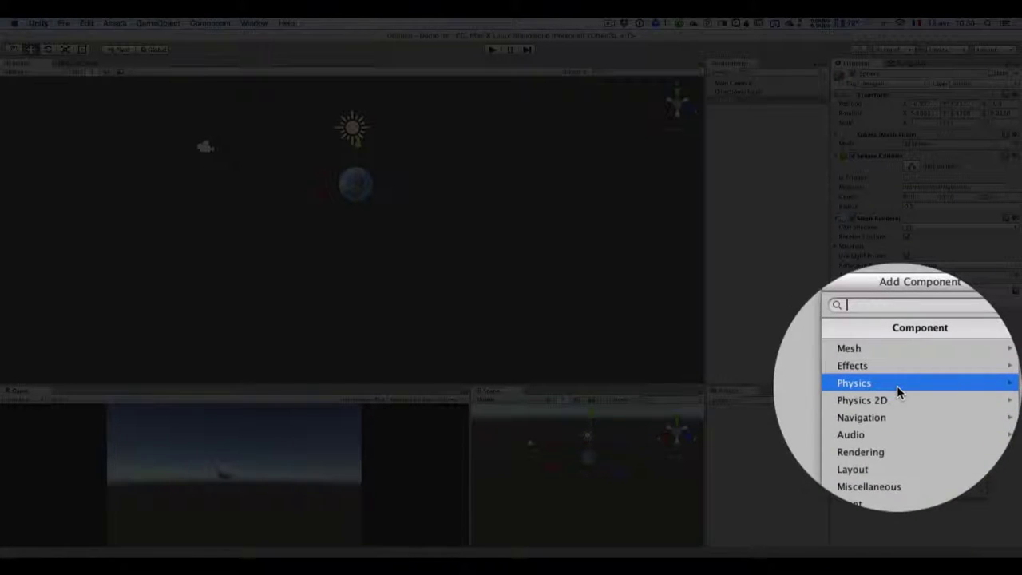
pyautogui.click(897, 386)
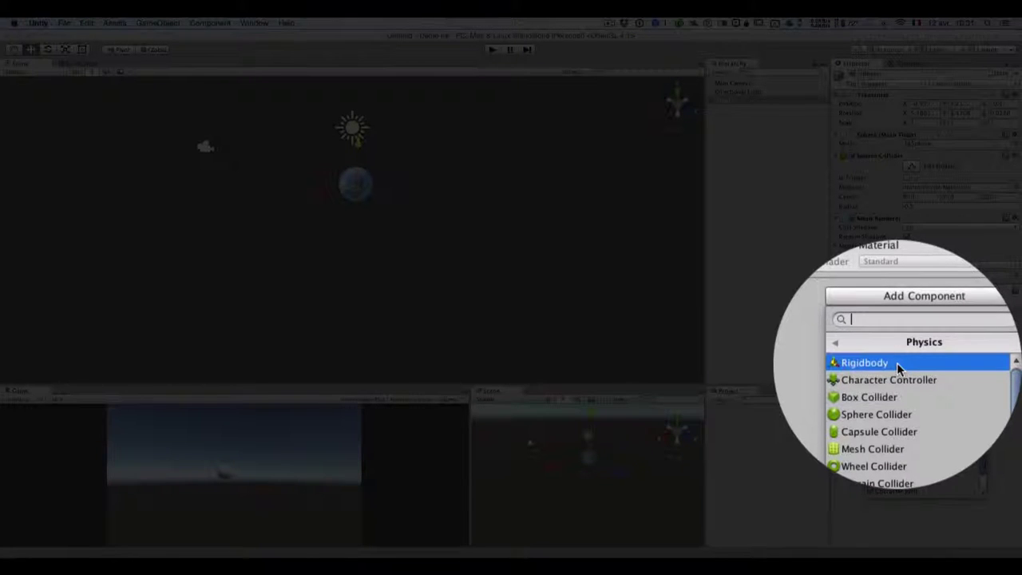
pyautogui.click(896, 363)
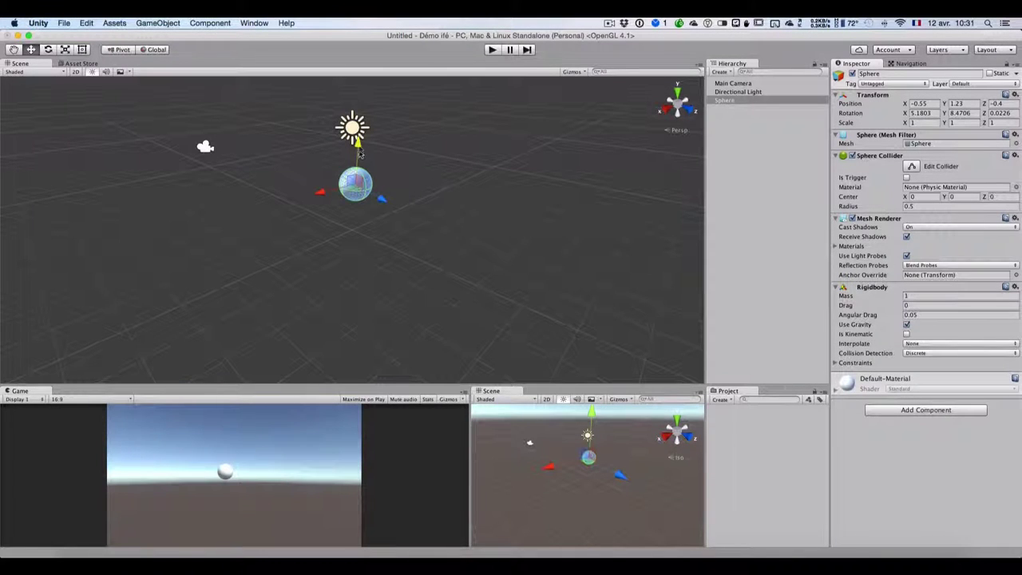
# - Raise the sphere to about Y 3.09 and test-run it falling under gravity
pyautogui.moveTo(359, 145); pyautogui.dragTo(363, 80)
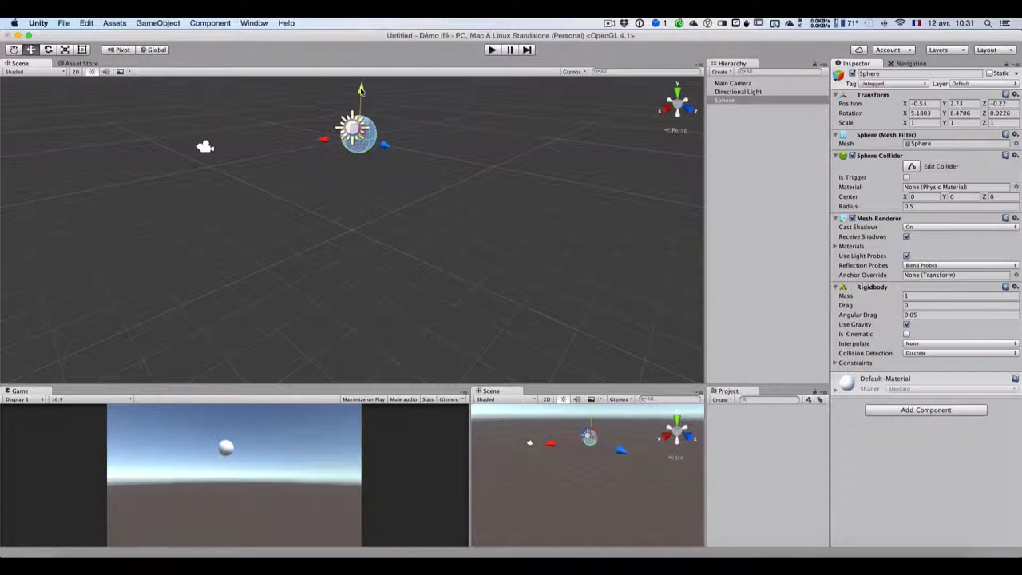
pyautogui.click(492, 51)
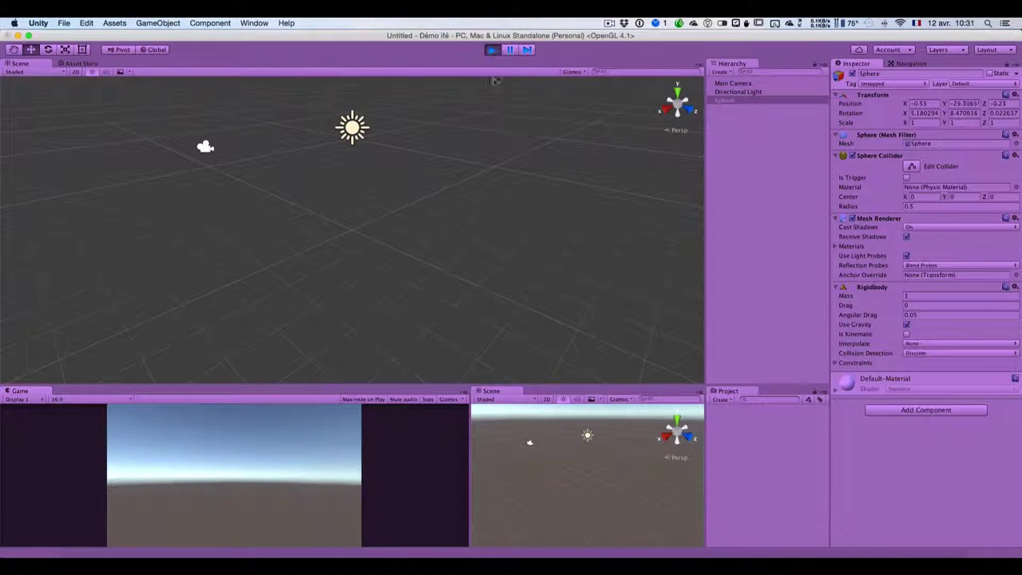
pyautogui.click(491, 51)
# - Add a Plane to the scene as the ground
pyautogui.click(718, 72)
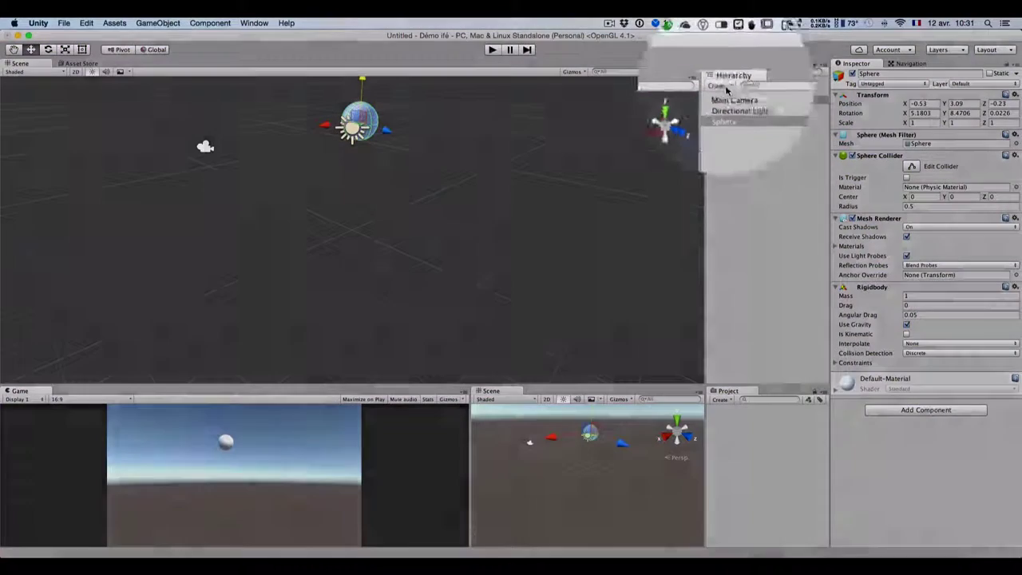
pyautogui.moveTo(732, 177)
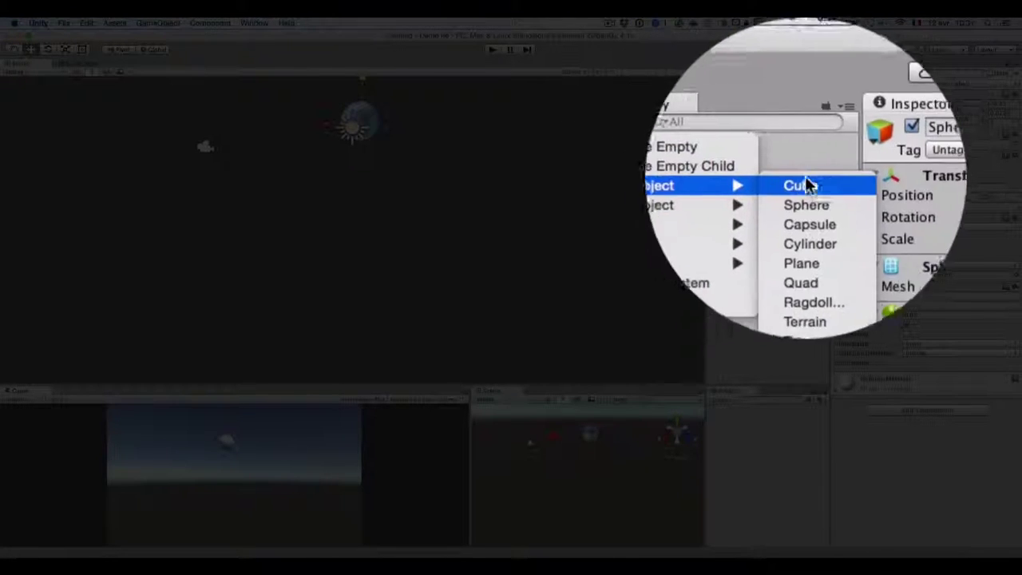
pyautogui.click(806, 176)
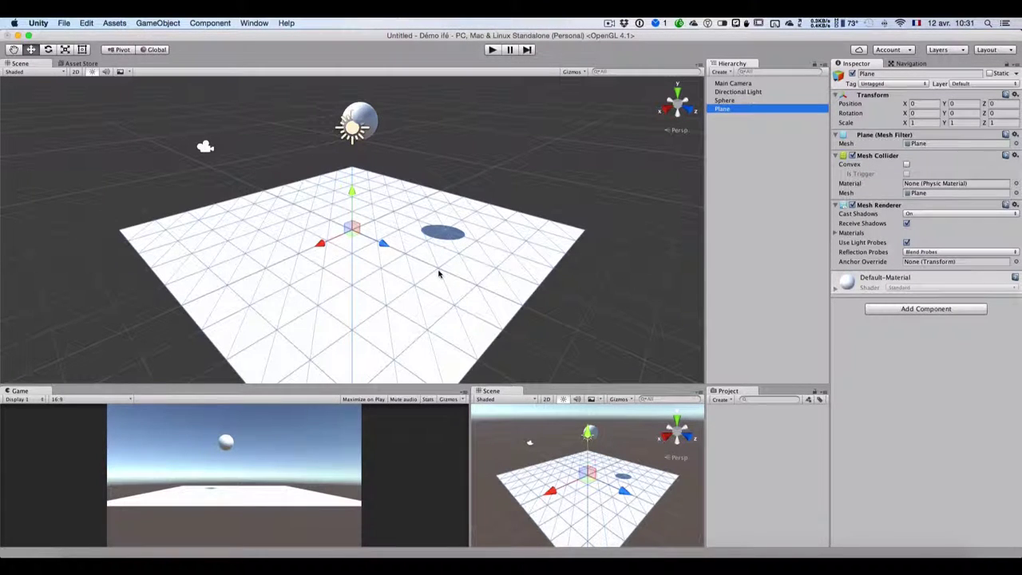
# - Scale the plane to 10 on X and Z, then test that the sphere lands on it
pyautogui.click(926, 122)
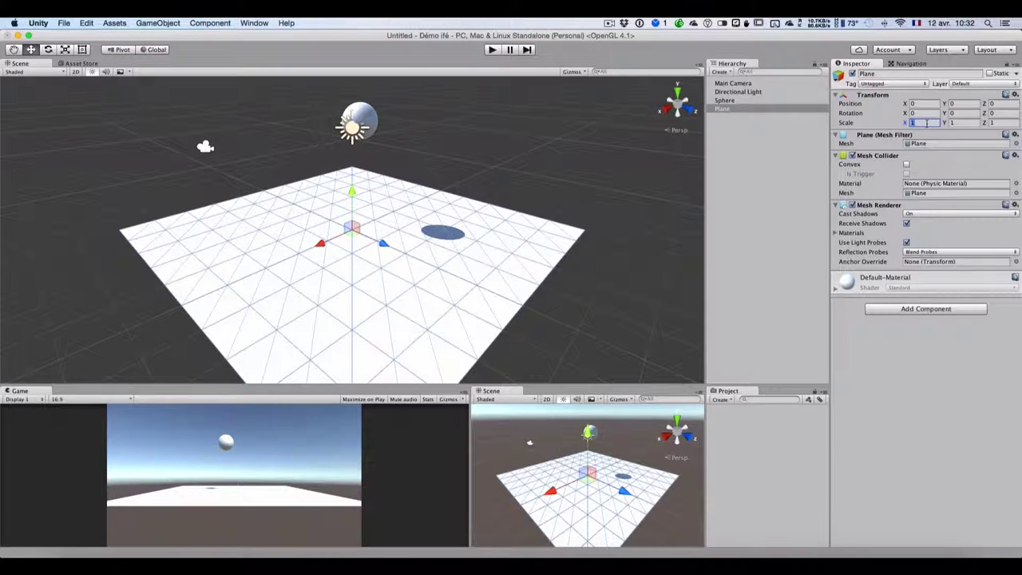
pyautogui.write('10')
pyautogui.press('Tab')
pyautogui.press('Tab')
pyautogui.write('10')
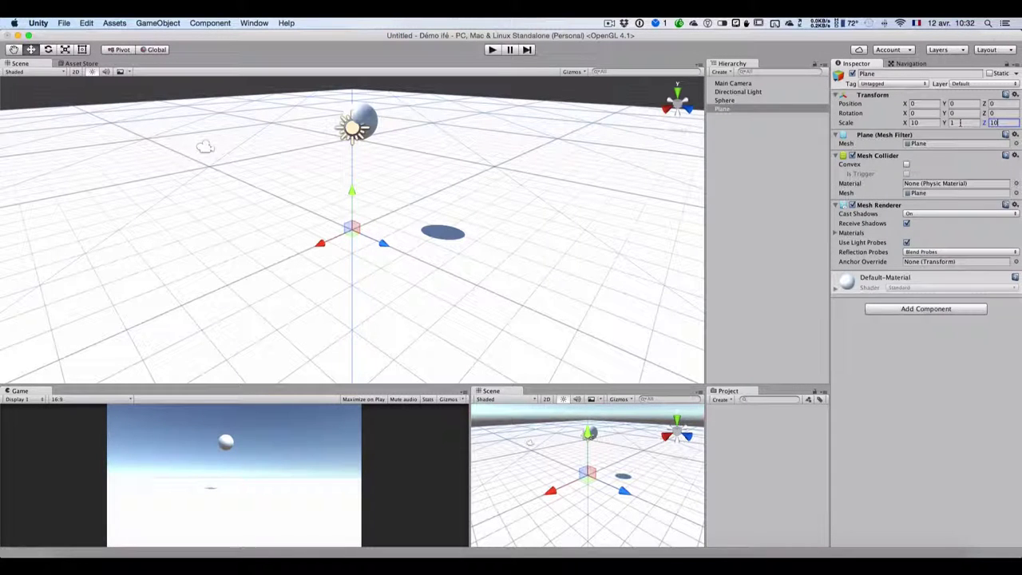
pyautogui.click(497, 51)
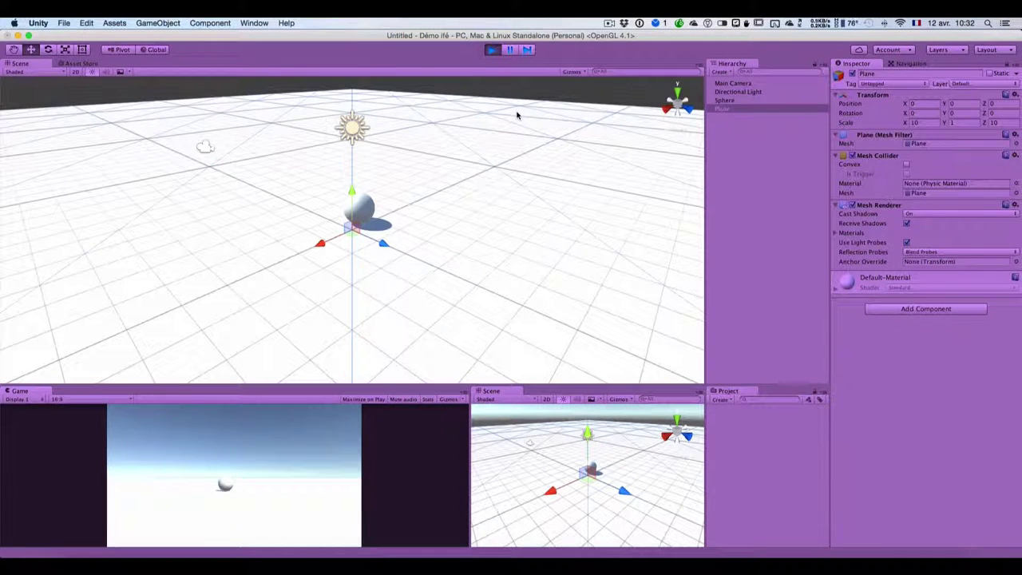
pyautogui.press('super+p')
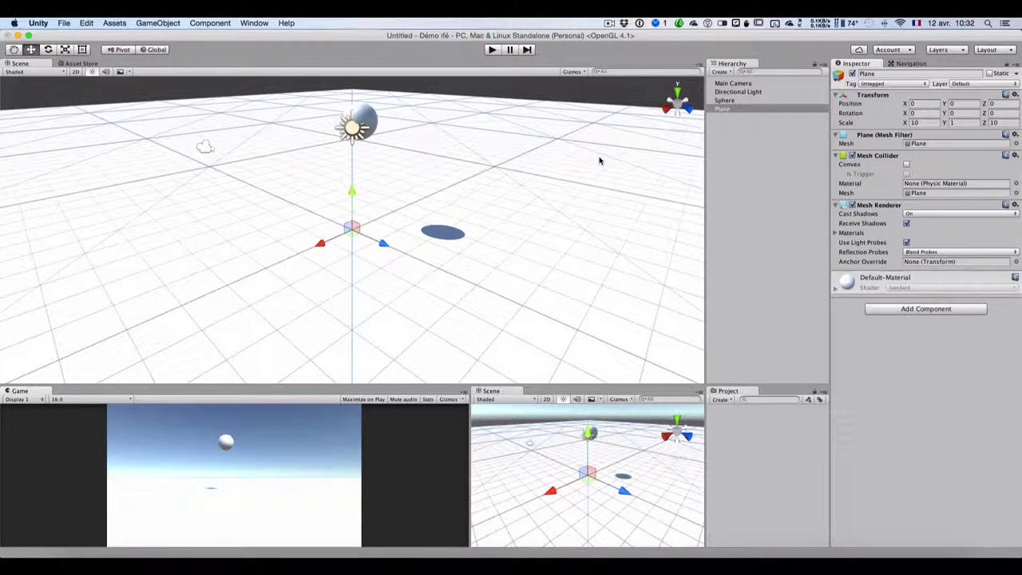
# - Create material plan-mat and set its Albedo to yellow-green E2F345
pyautogui.click(723, 399)
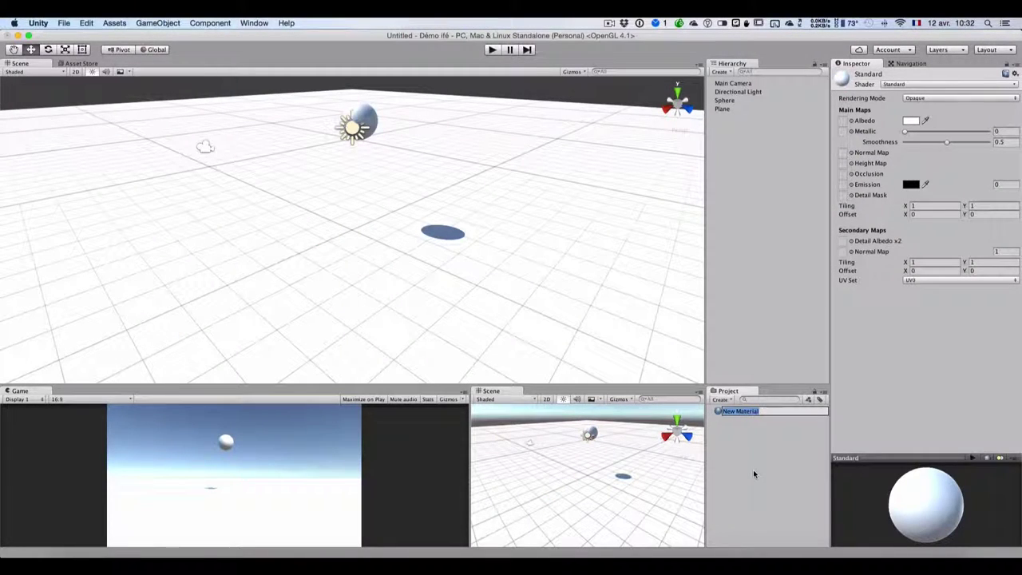
pyautogui.write('plan-mat')
pyautogui.press('Return')
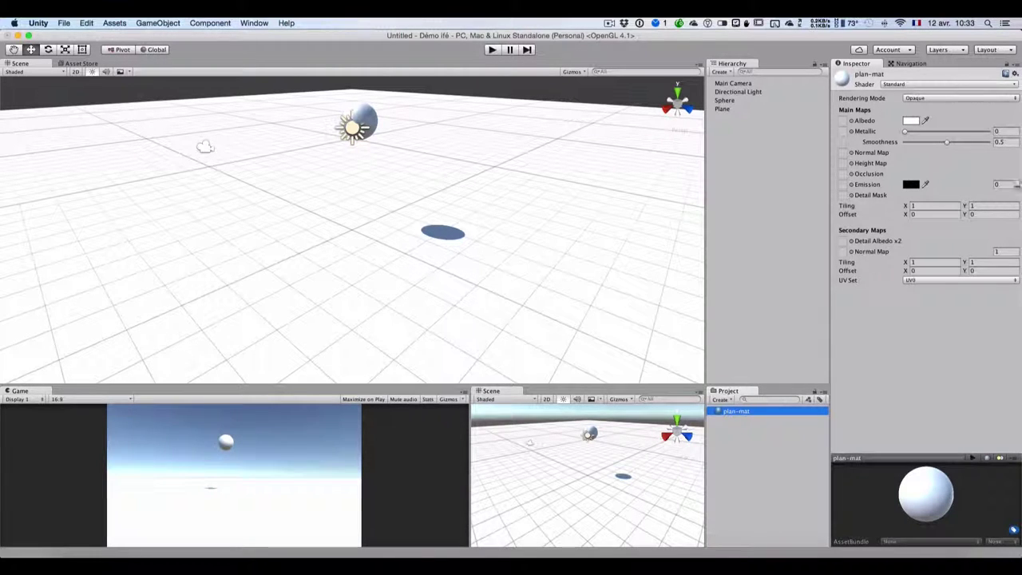
pyautogui.click(911, 120)
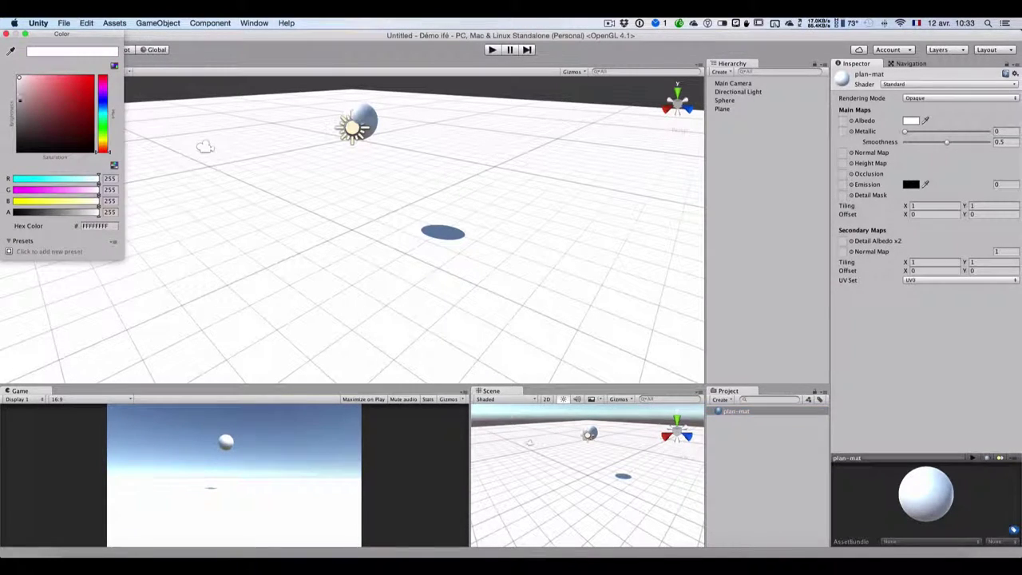
pyautogui.click(102, 139)
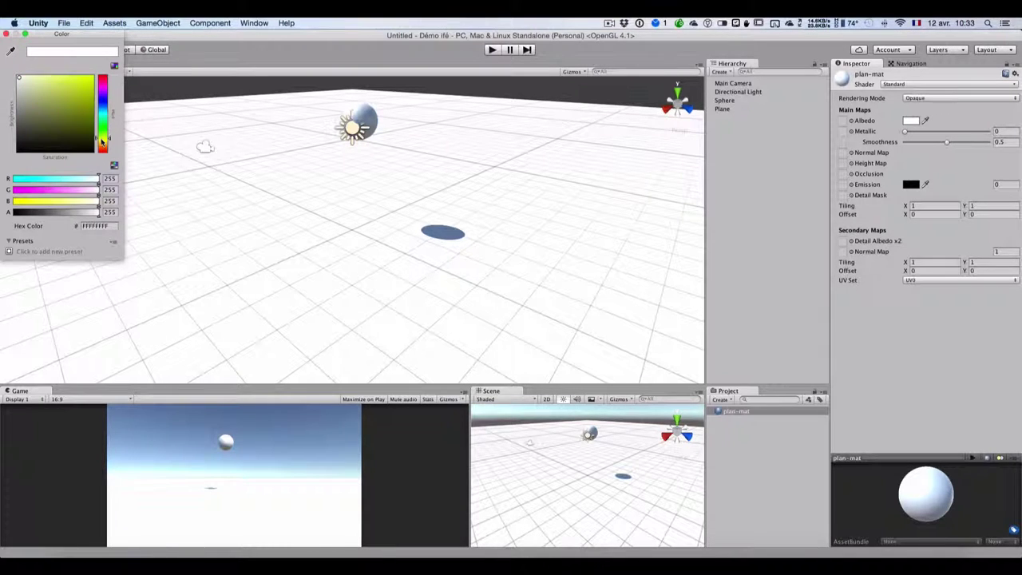
pyautogui.click(70, 81)
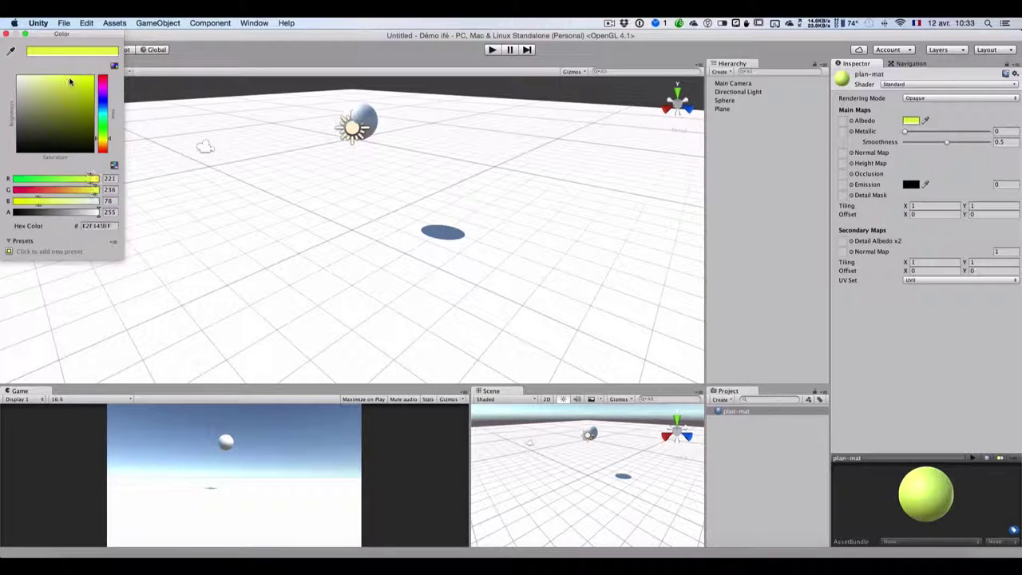
pyautogui.click(6, 35)
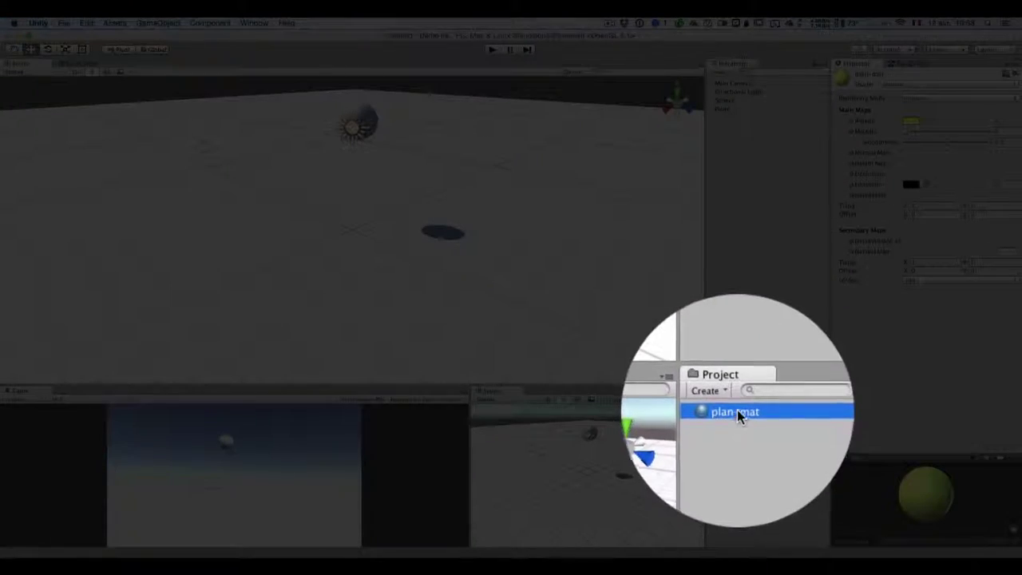
# - Apply plan-mat to the Plane and give the sphere the blue sphere-mat material
pyautogui.moveTo(736, 411)
pyautogui.mouseDown()
pyautogui.moveTo(747, 160)
pyautogui.moveTo(721, 110)
pyautogui.mouseUp()
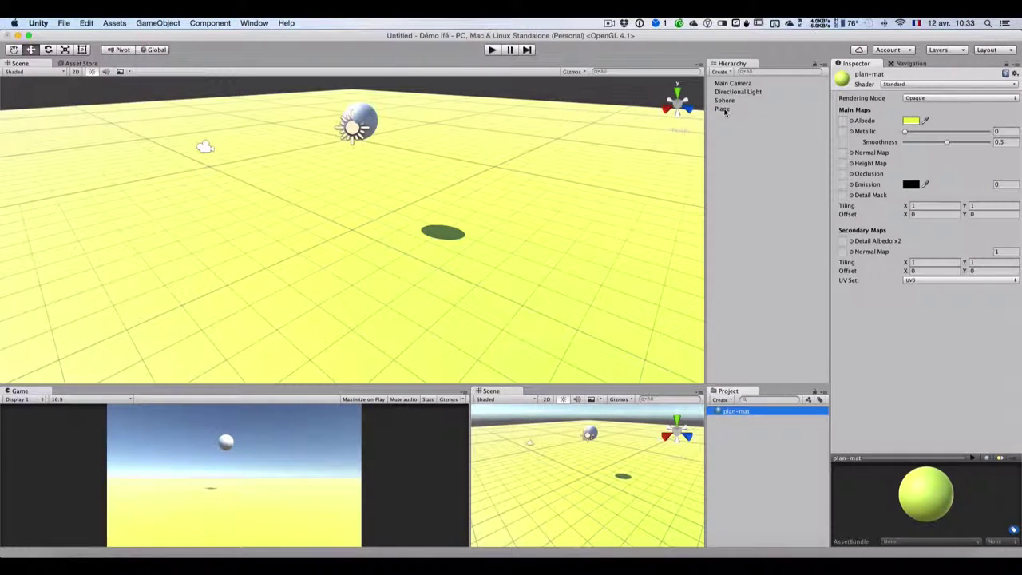
pyautogui.click(803, 178)
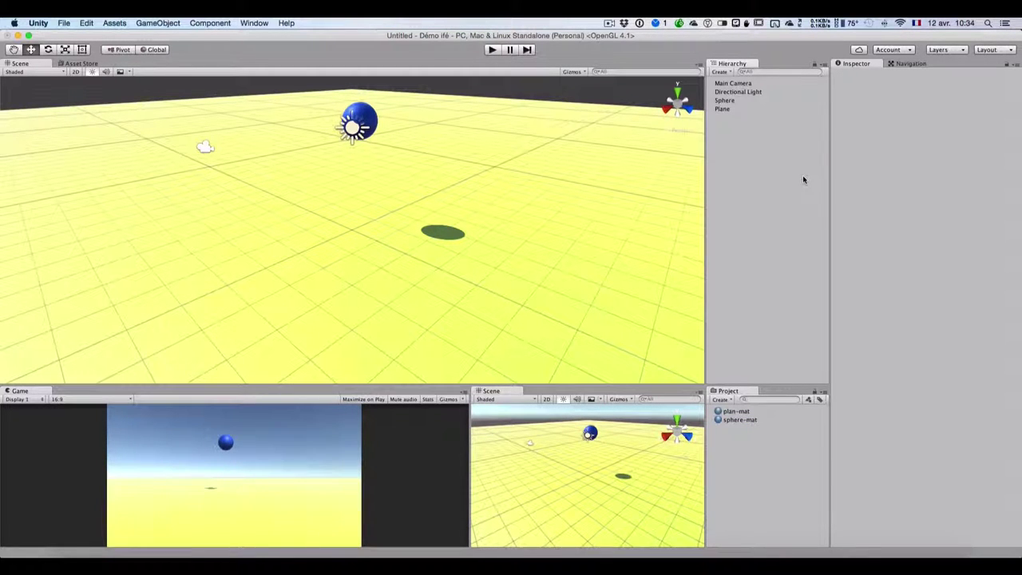
# - Duplicate Sphere as Sphere 2, lower it to Y 1.56, and run the scene
pyautogui.rightClick(718, 102)
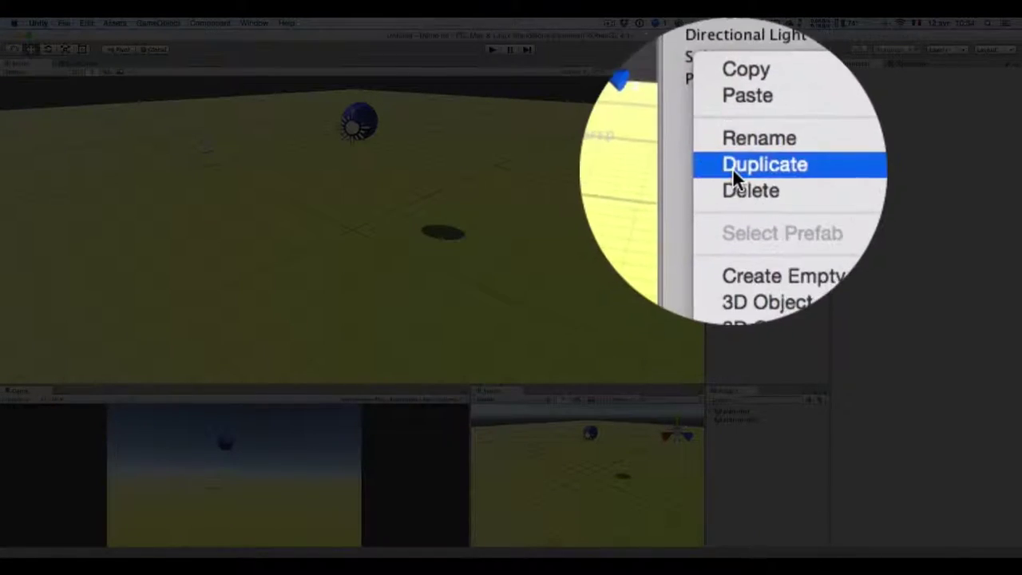
pyautogui.click(733, 168)
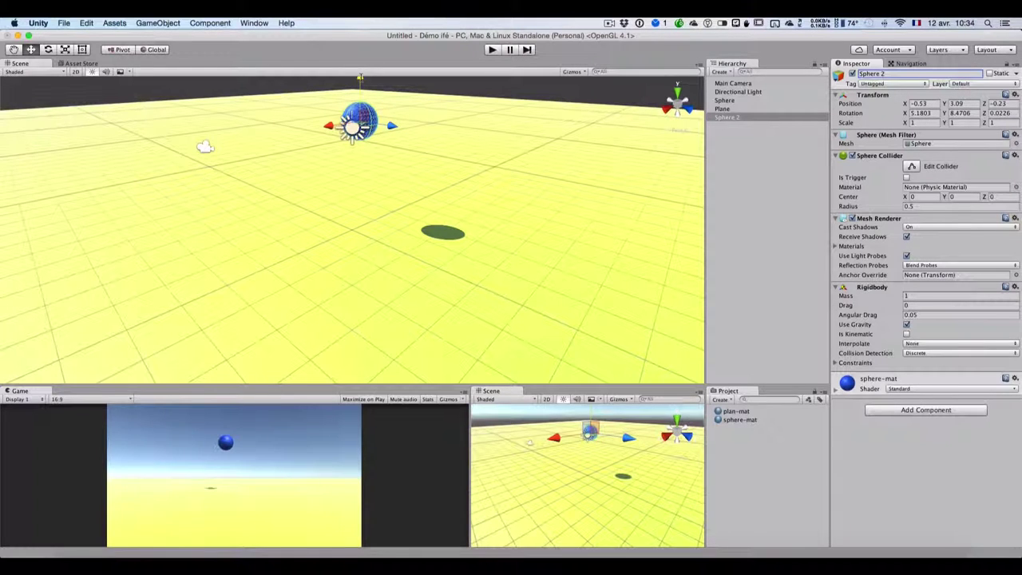
pyautogui.moveTo(360, 78)
pyautogui.mouseDown()
pyautogui.moveTo(360, 114)
pyautogui.moveTo(396, 187)
pyautogui.mouseUp()
pyautogui.click(493, 49)
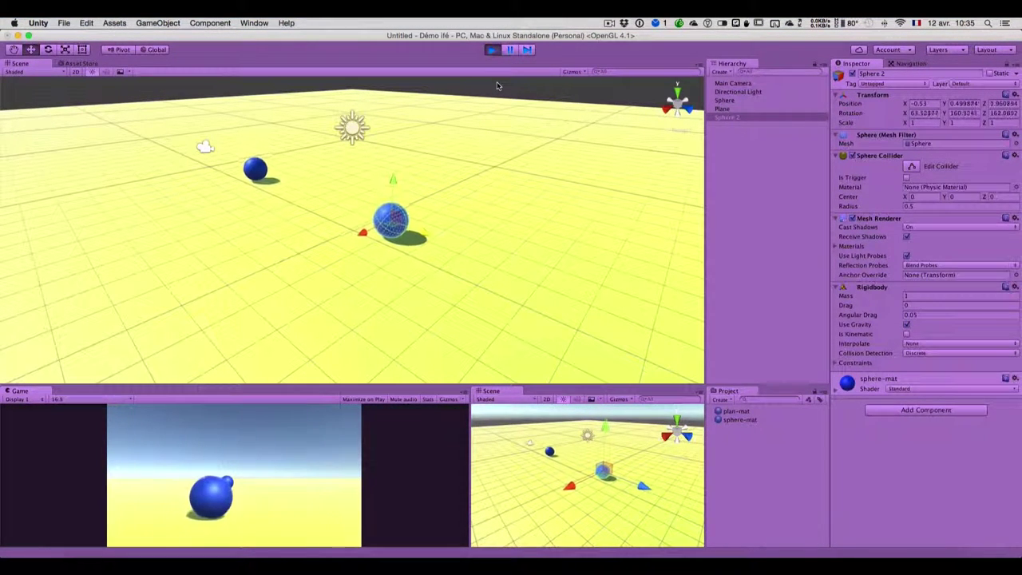
# - Add a Constant Force component with a value of 1, then run the scene again
pyautogui.press('super+p')
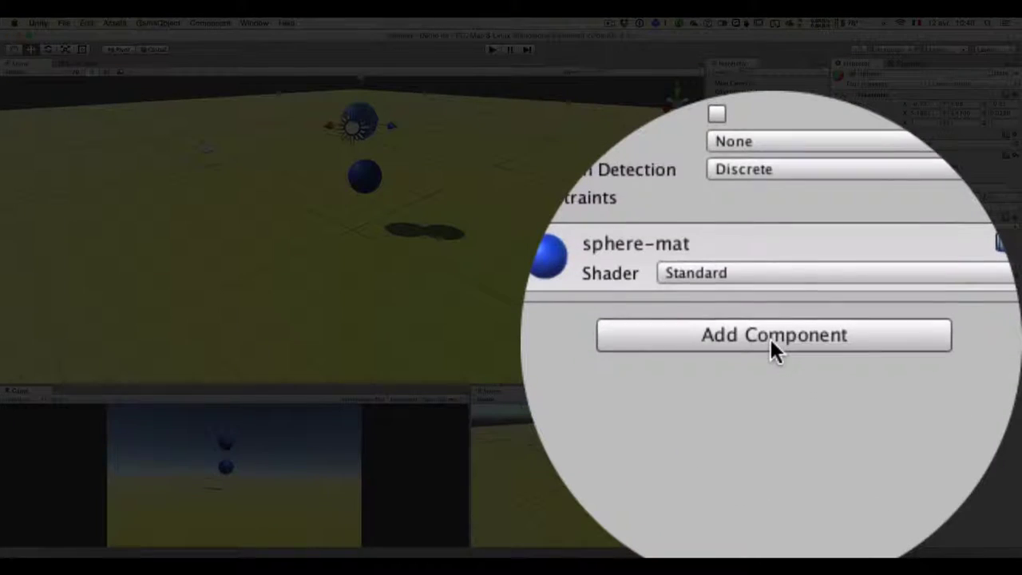
pyautogui.click(770, 342)
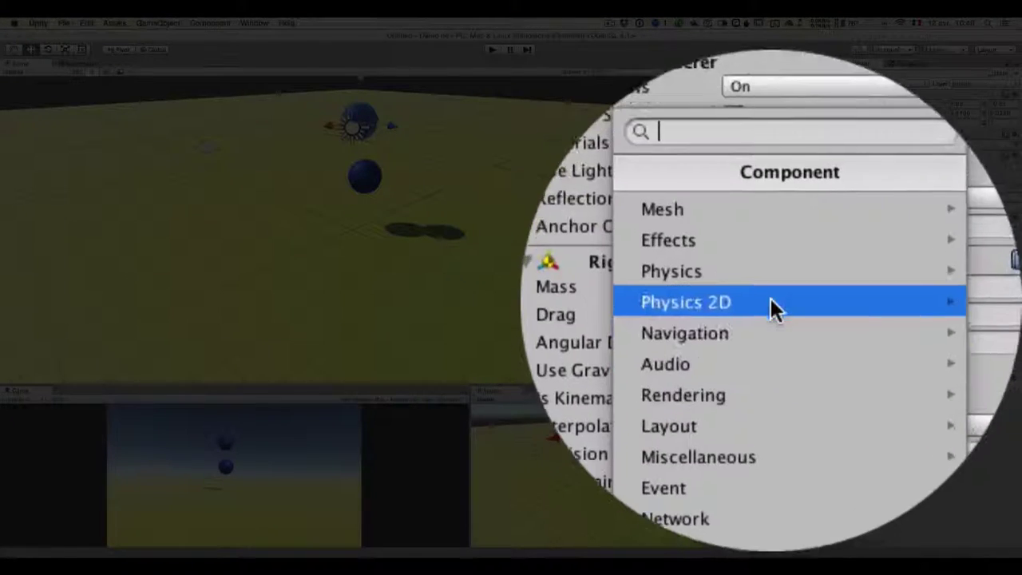
pyautogui.click(770, 287)
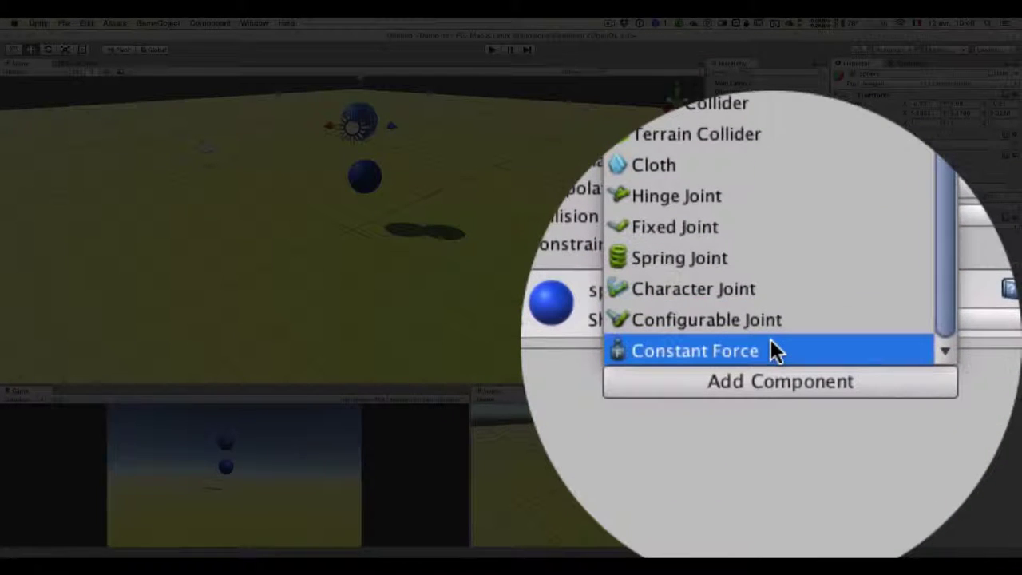
pyautogui.click(770, 346)
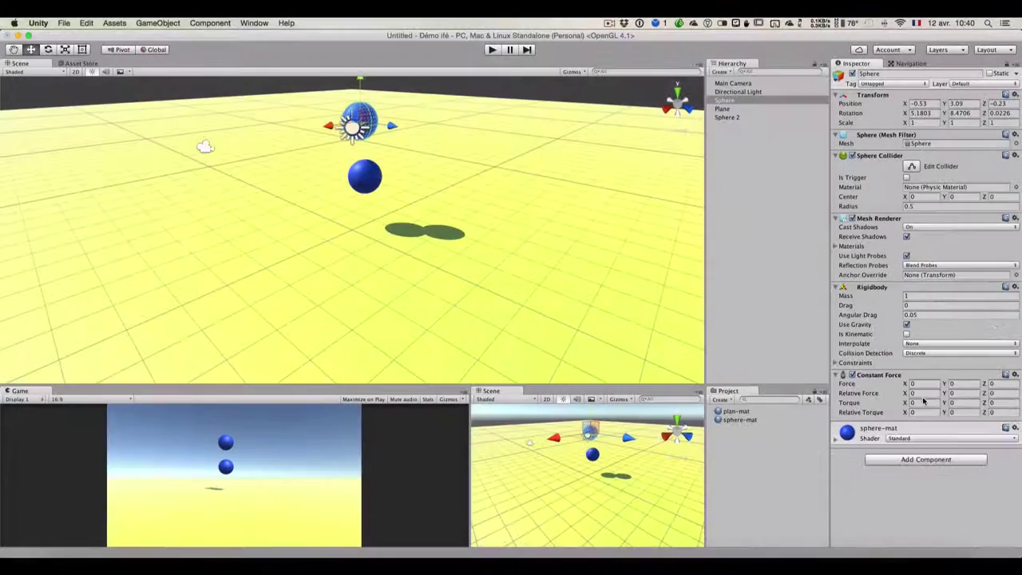
pyautogui.click(930, 403)
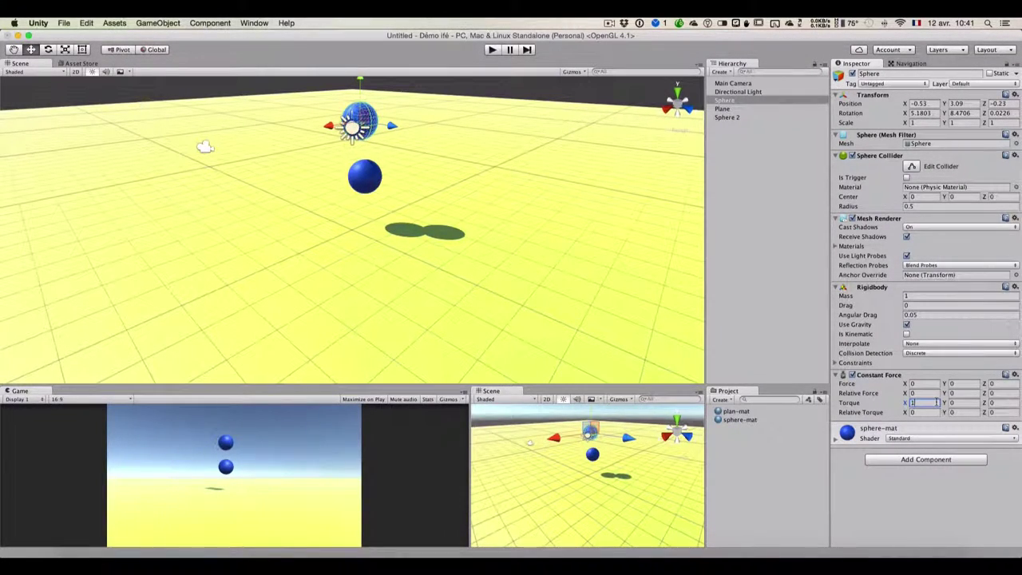
pyautogui.write('1')
pyautogui.click(492, 50)
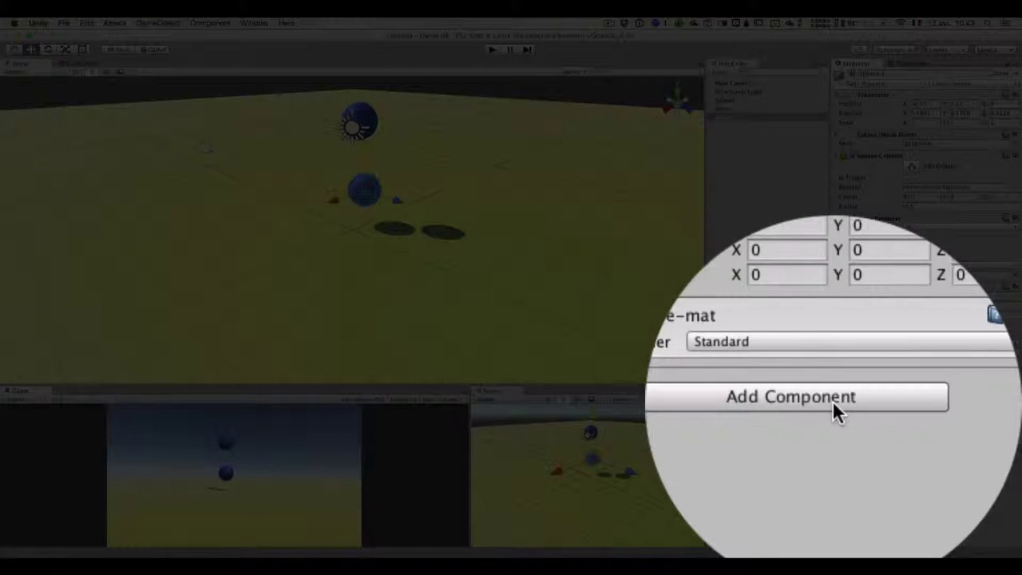
# - Attach a new C Sharp script named 'test' to Sphere 2 and open it for editing in MonoDevelop
pyautogui.click(833, 402)
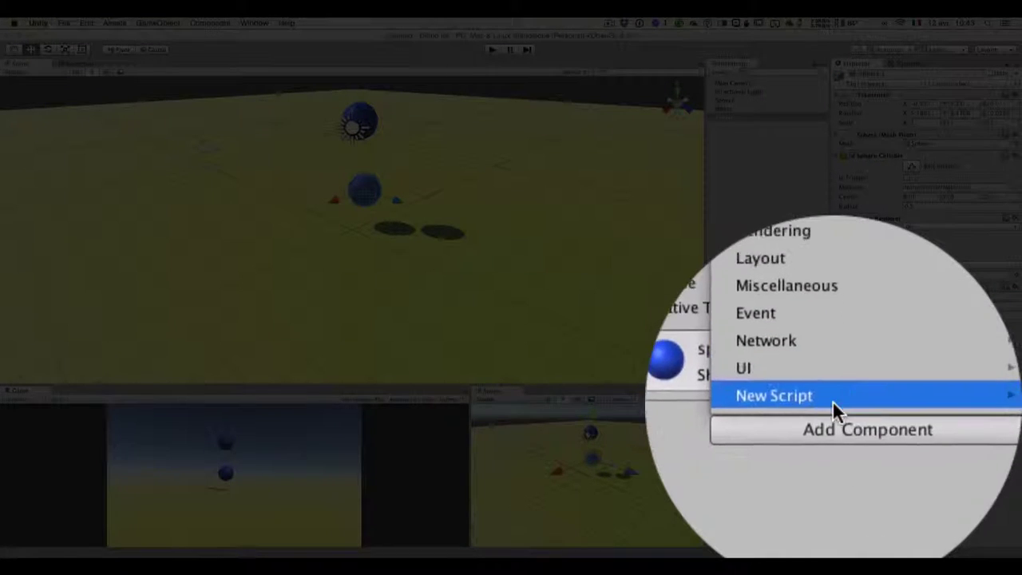
pyautogui.click(833, 403)
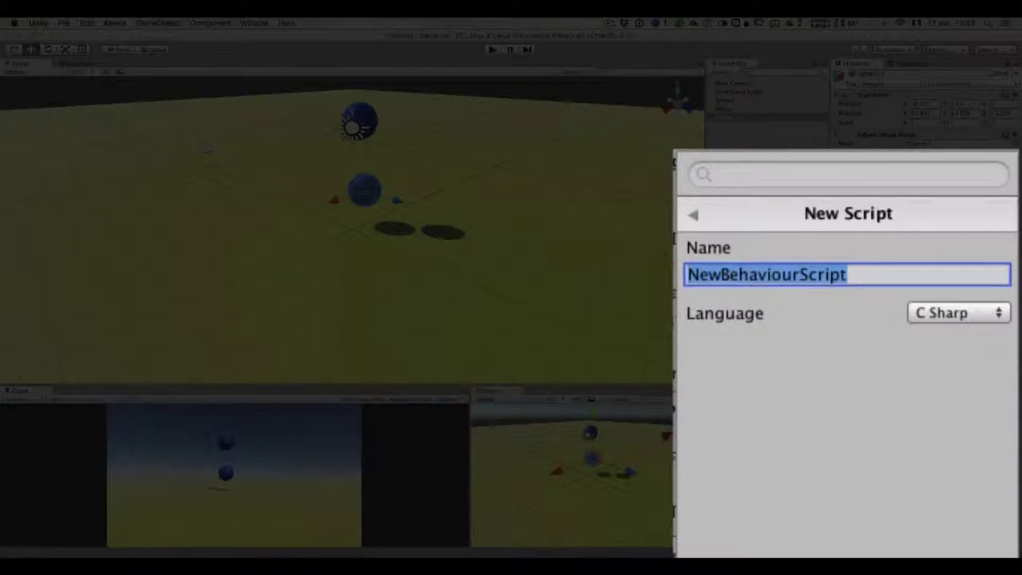
pyautogui.write('test')
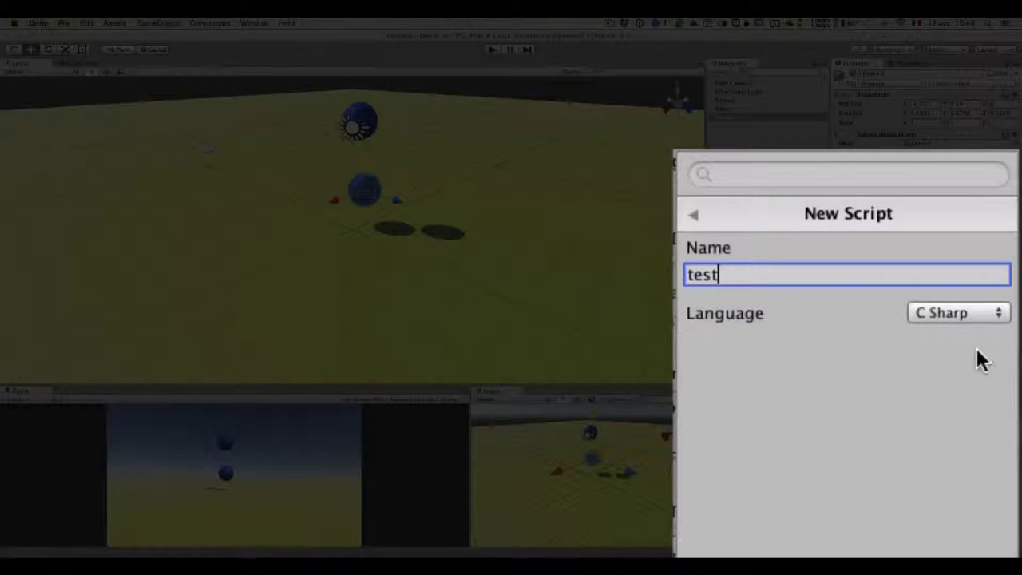
pyautogui.click(980, 317)
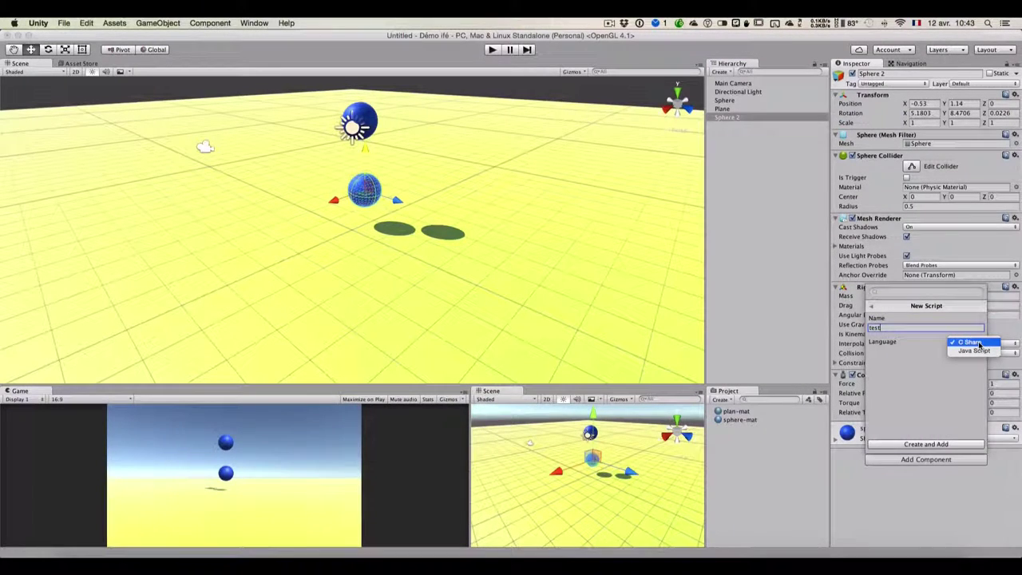
pyautogui.click(979, 345)
pyautogui.press('Return')
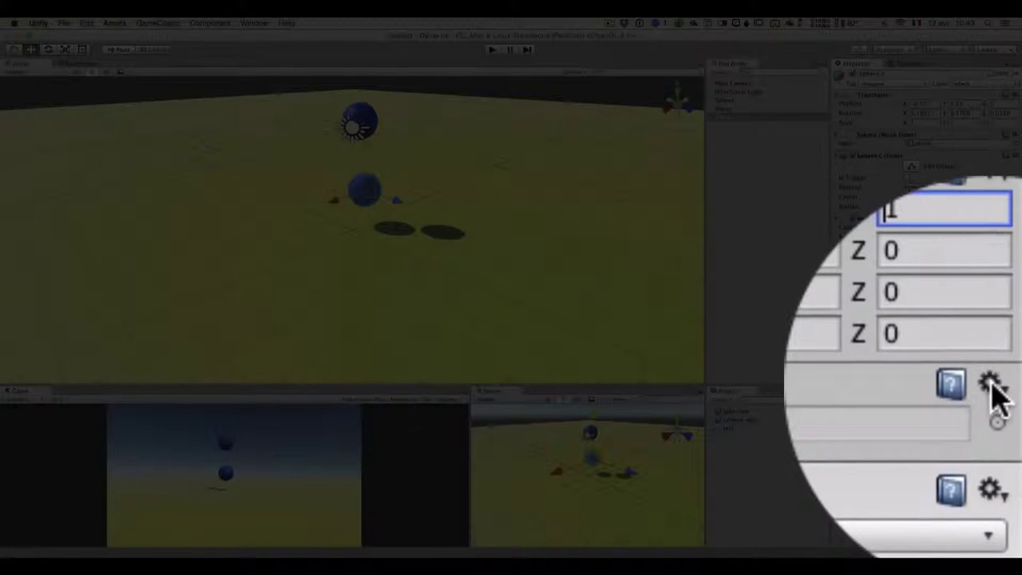
pyautogui.click(989, 389)
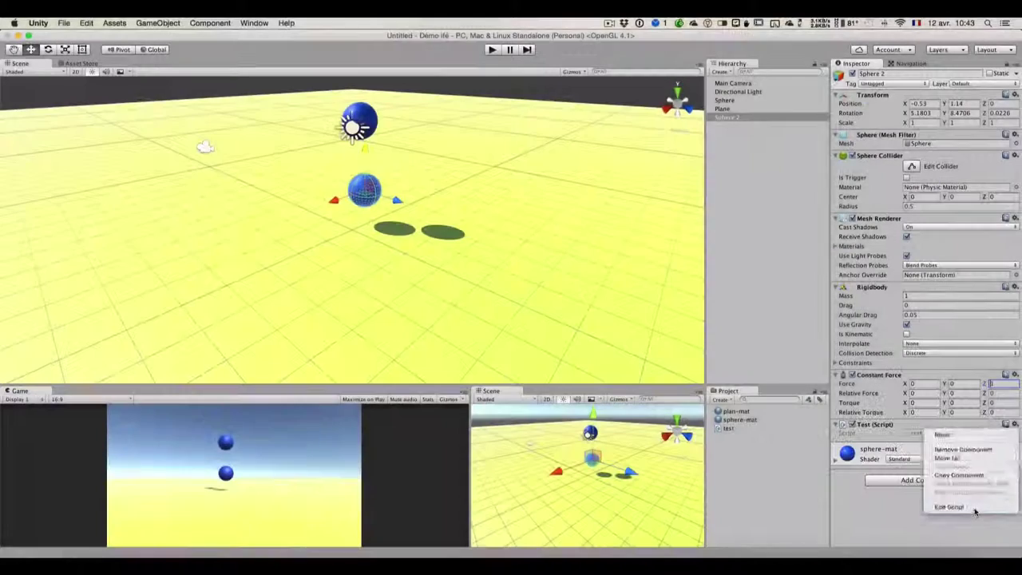
pyautogui.click(949, 506)
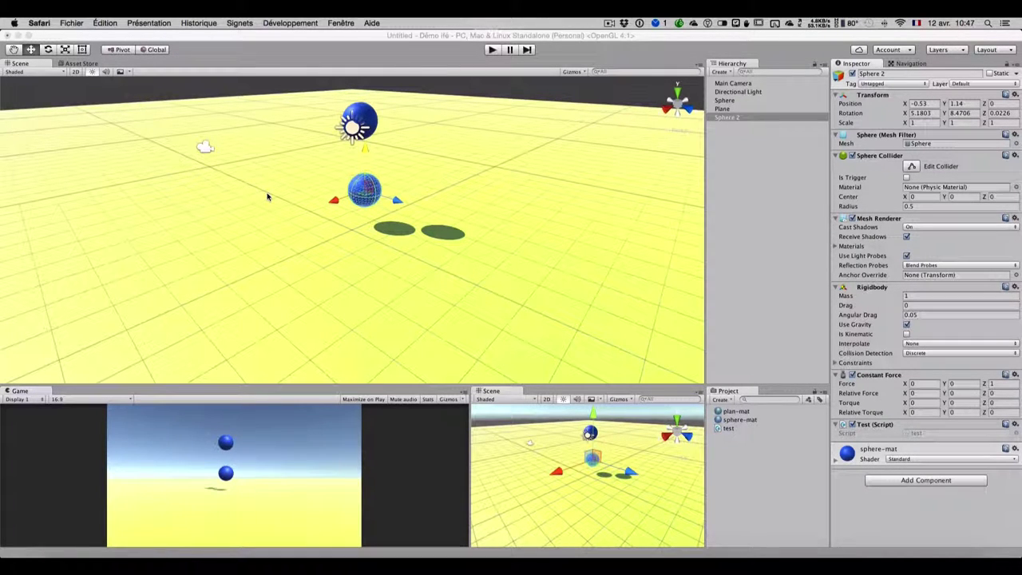
# - Browse the editor's Asset Store to the free Gem Shader package and open its page
pyautogui.click(81, 63)
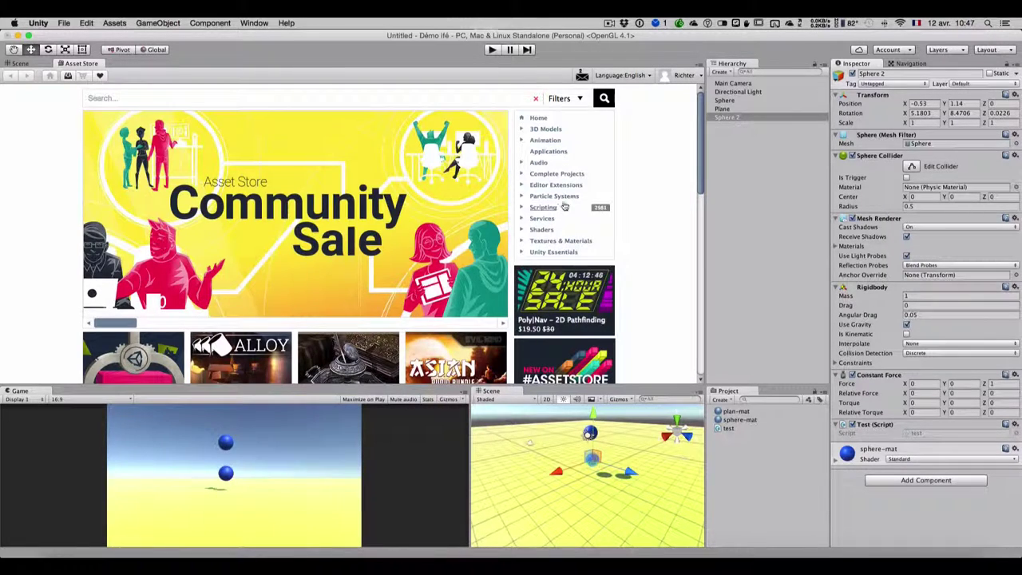
pyautogui.scroll(-15, 330, 291)
pyautogui.scroll(5, 346, 286)
pyautogui.scroll(3, 346, 285)
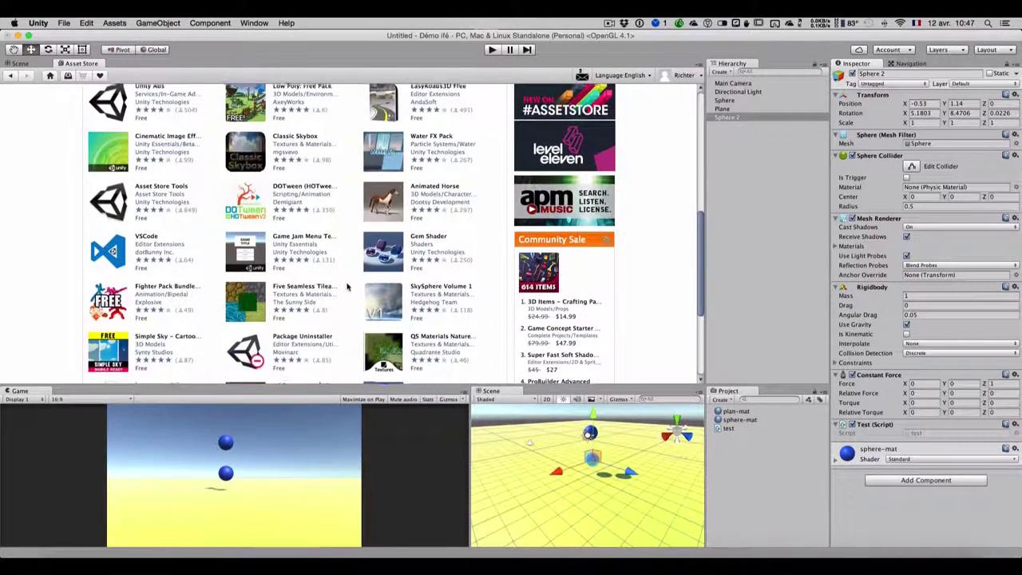
pyautogui.click(428, 237)
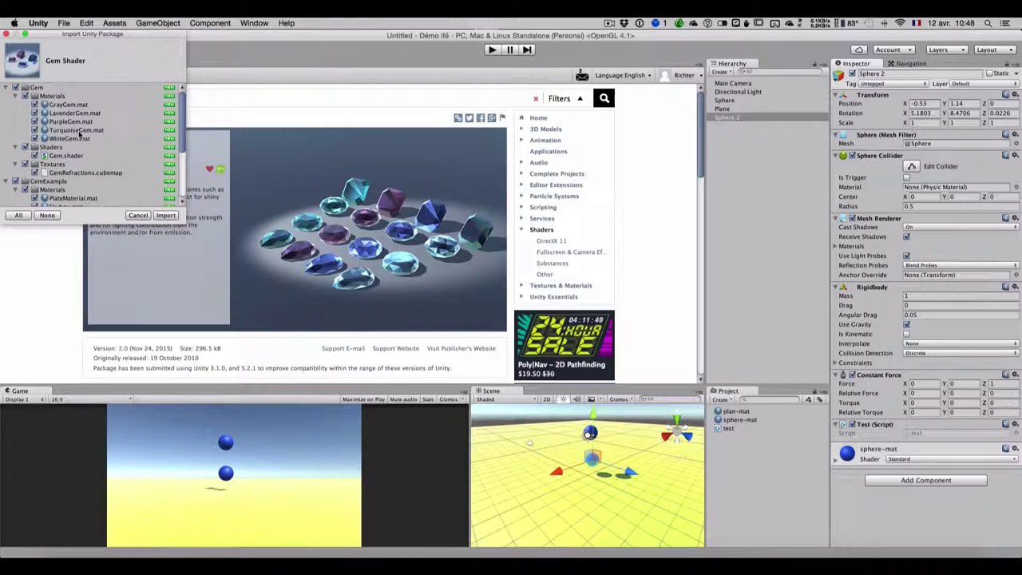
# - Import Gem Shader, place PearCut in the scene at scale 100 on X/Y/Z, and raise it above the plane
pyautogui.click(165, 215)
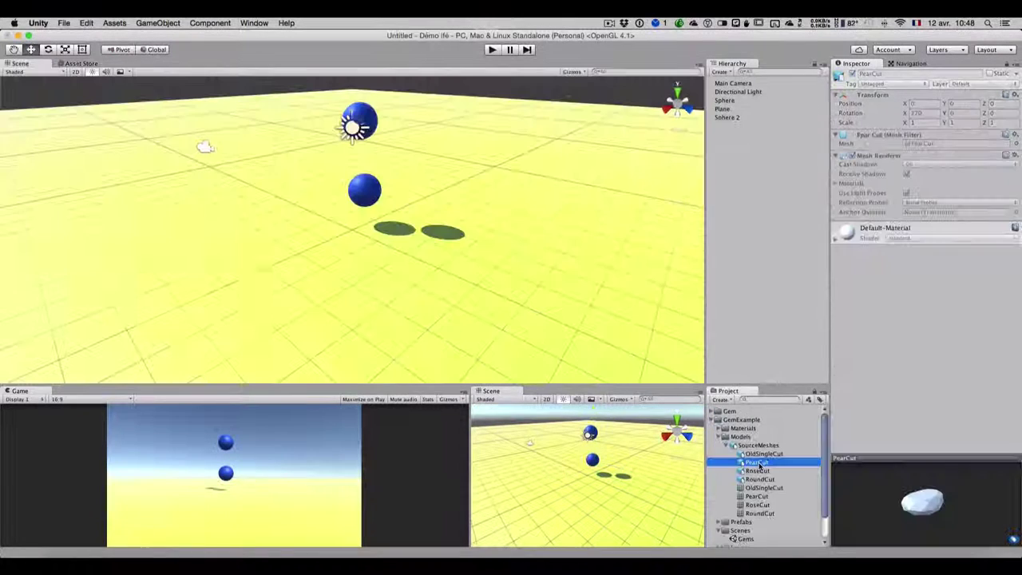
pyautogui.moveTo(767, 456); pyautogui.dragTo(436, 179)
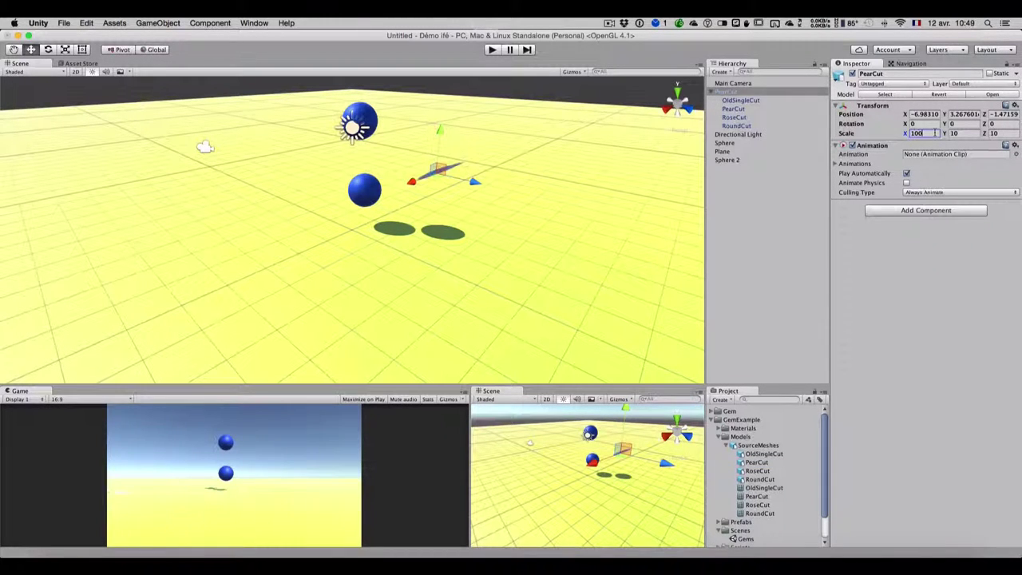
pyautogui.press('Tab')
pyautogui.write('100')
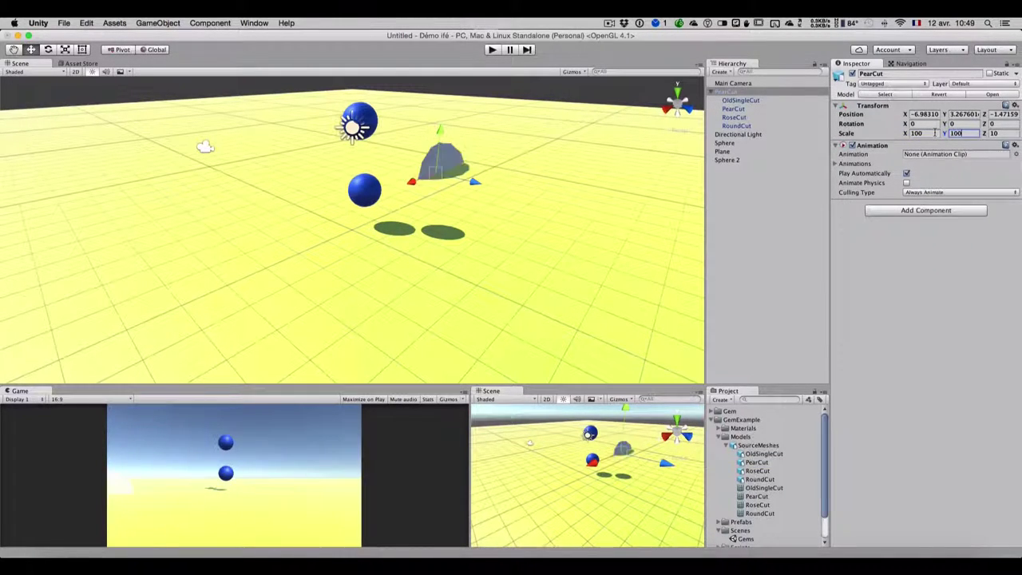
pyautogui.press('Tab')
pyautogui.write('100')
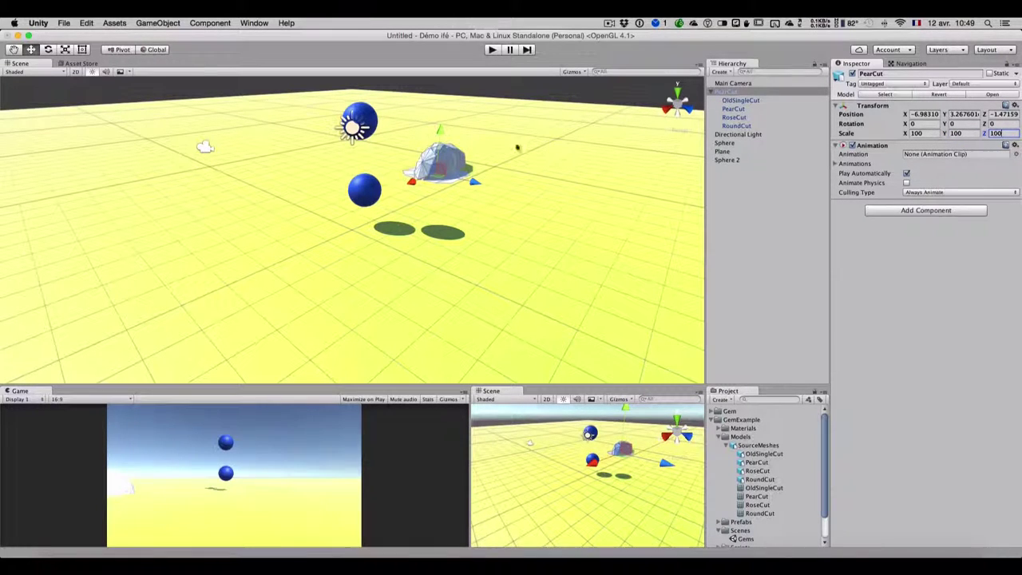
pyautogui.click(440, 130)
pyautogui.moveTo(441, 130); pyautogui.dragTo(444, 50)
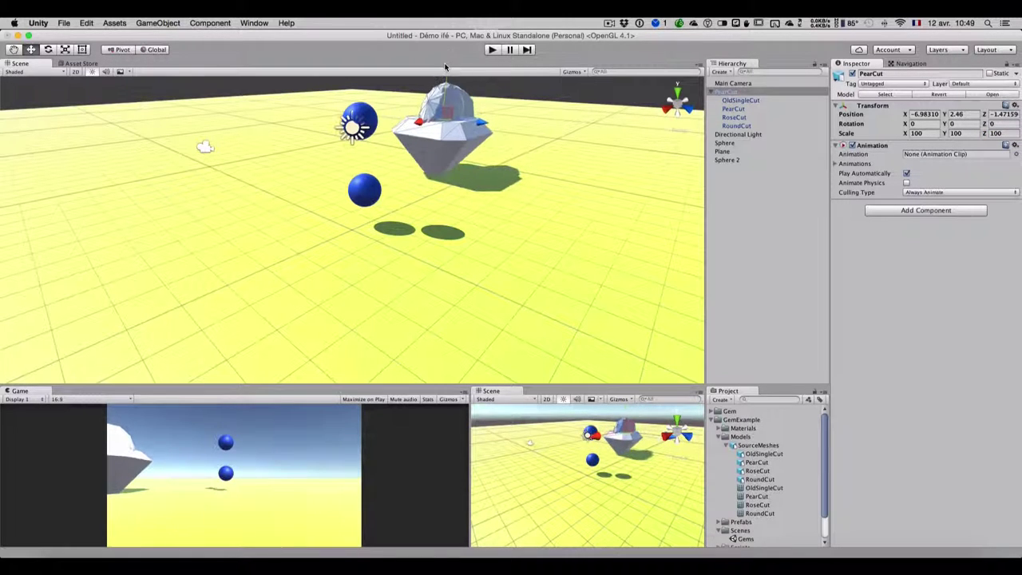
pyautogui.moveTo(483, 126); pyautogui.dragTo(538, 134)
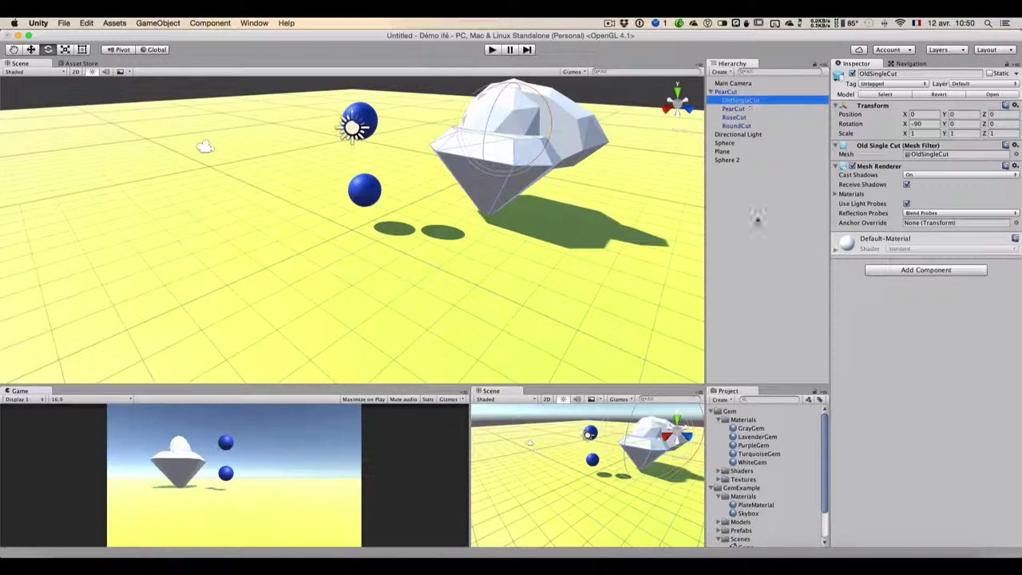
# - Apply GrayGem and LavenderGem materials to the gem meshes, then select the PearCut gem
pyautogui.moveTo(756, 432); pyautogui.dragTo(744, 107)
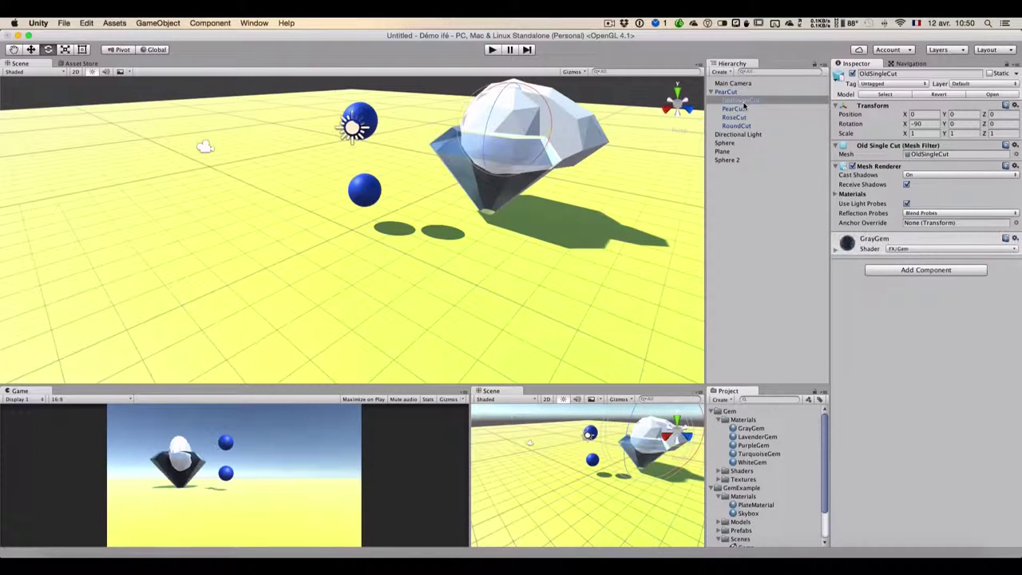
pyautogui.moveTo(746, 439); pyautogui.dragTo(736, 125)
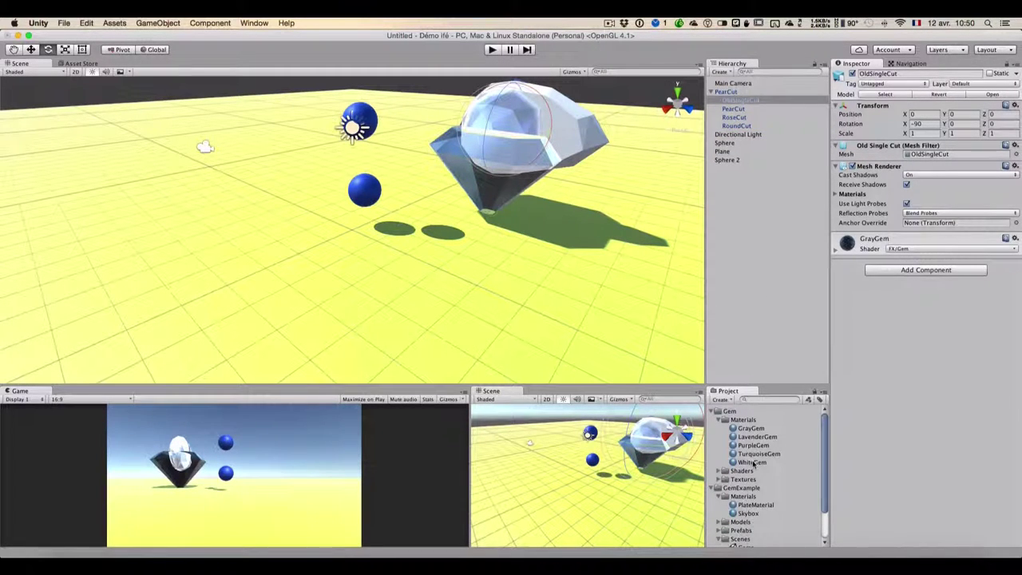
pyautogui.click(473, 136)
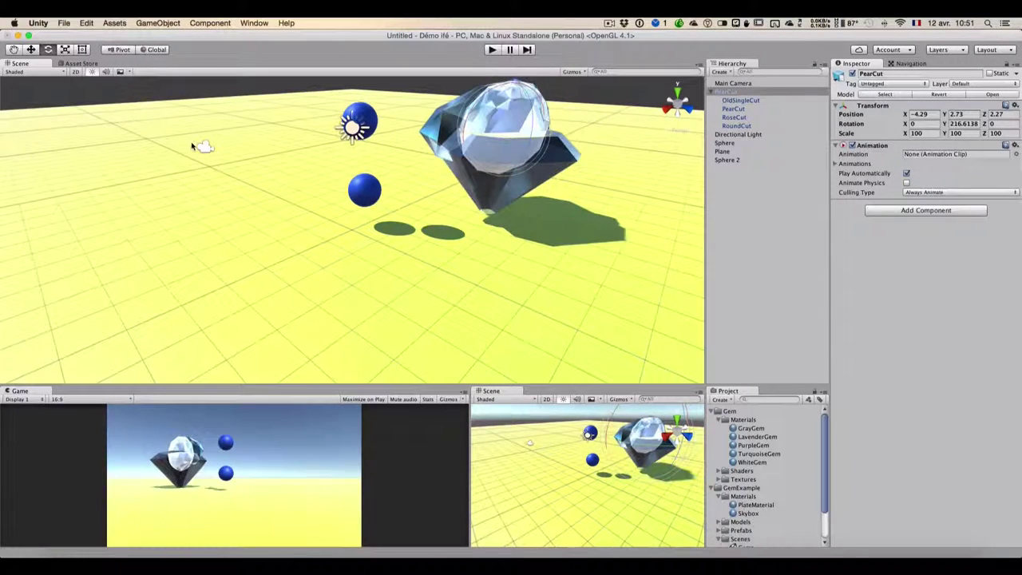
pyautogui.click(64, 23)
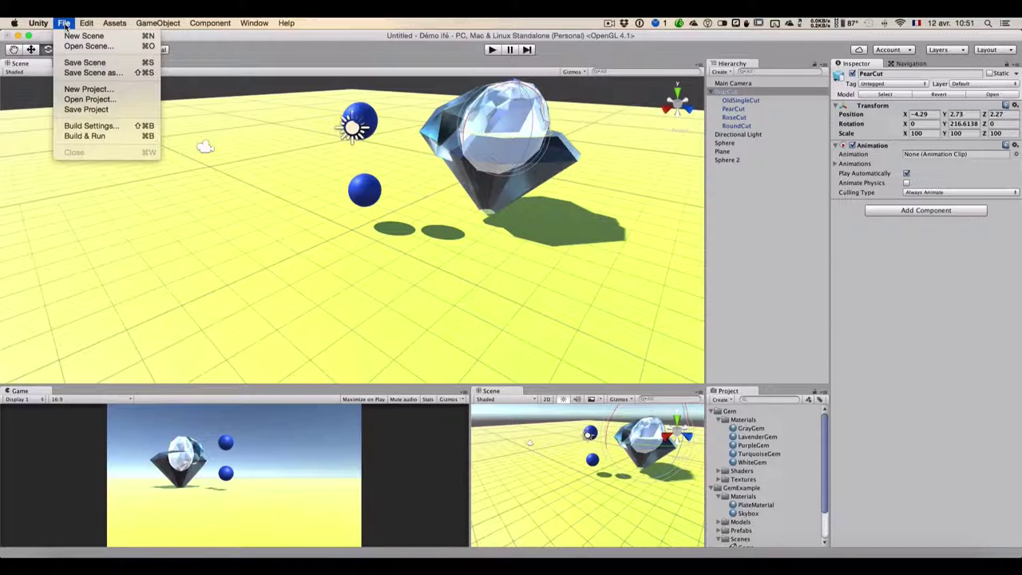
pyautogui.click(90, 126)
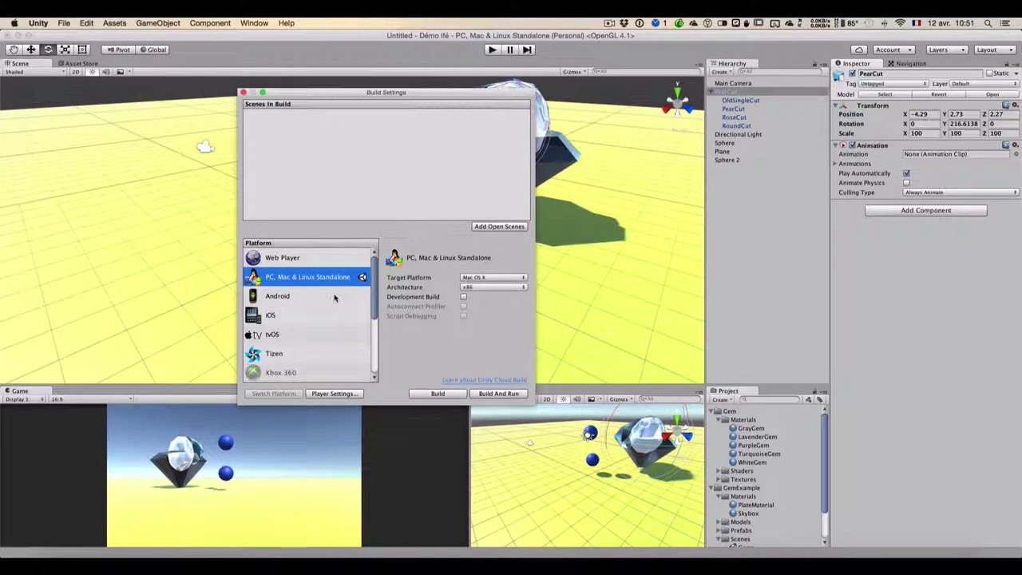
pyautogui.click(309, 255)
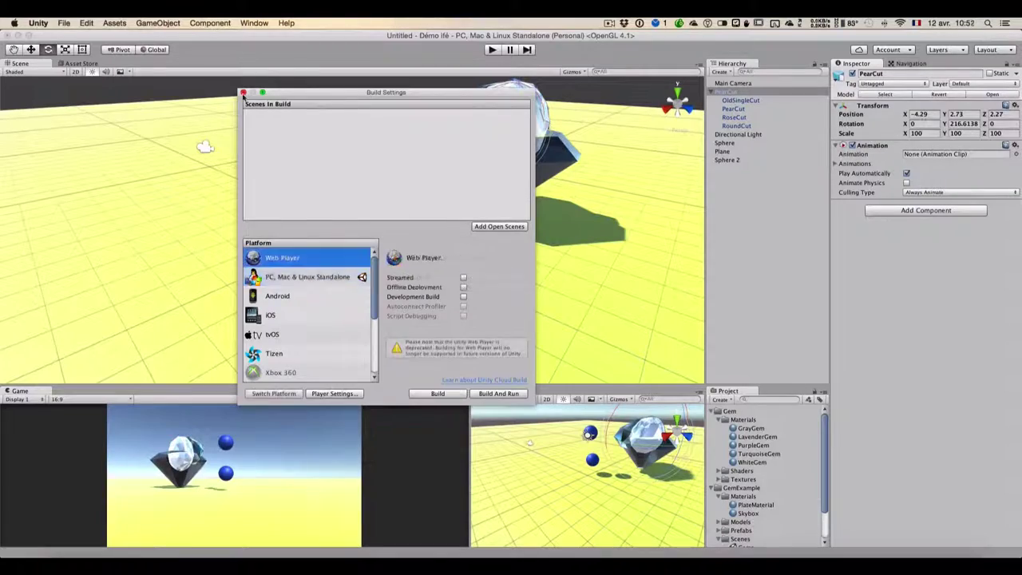